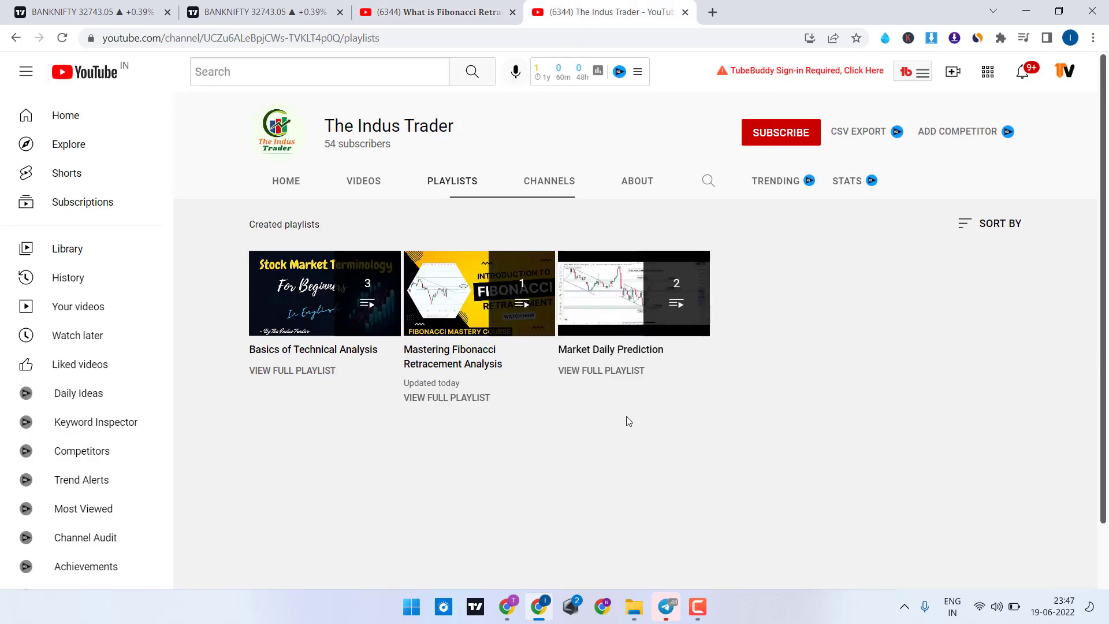
View the Fibonacci Retracement introduction video, and switch to the 2019 NIFTY BANK daily chart in TradingView
left_click(456, 11)
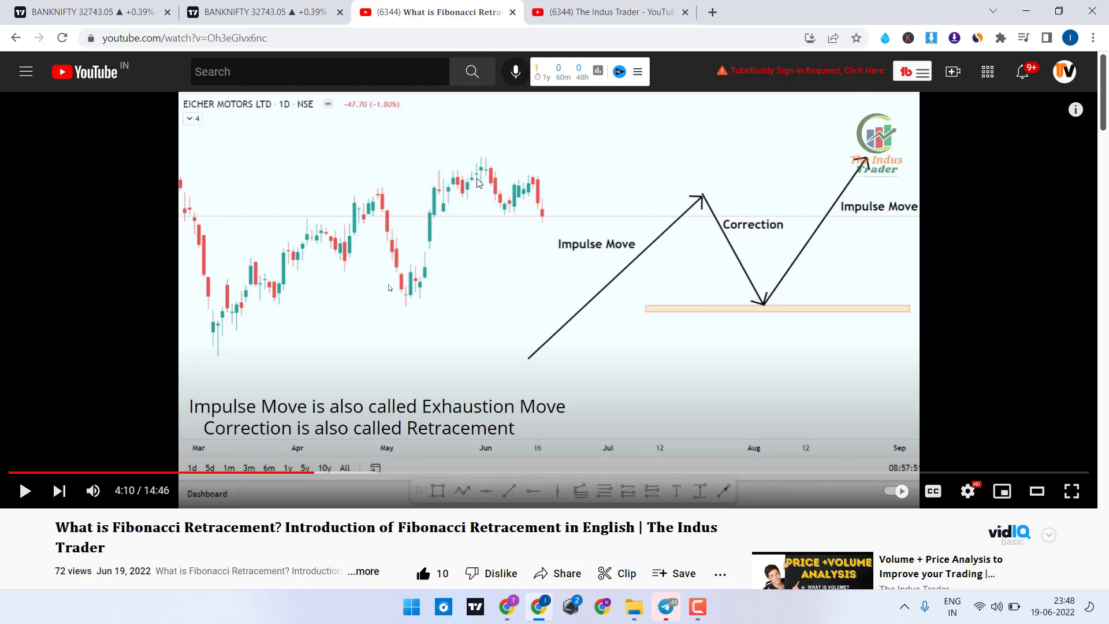
left_click(254, 8)
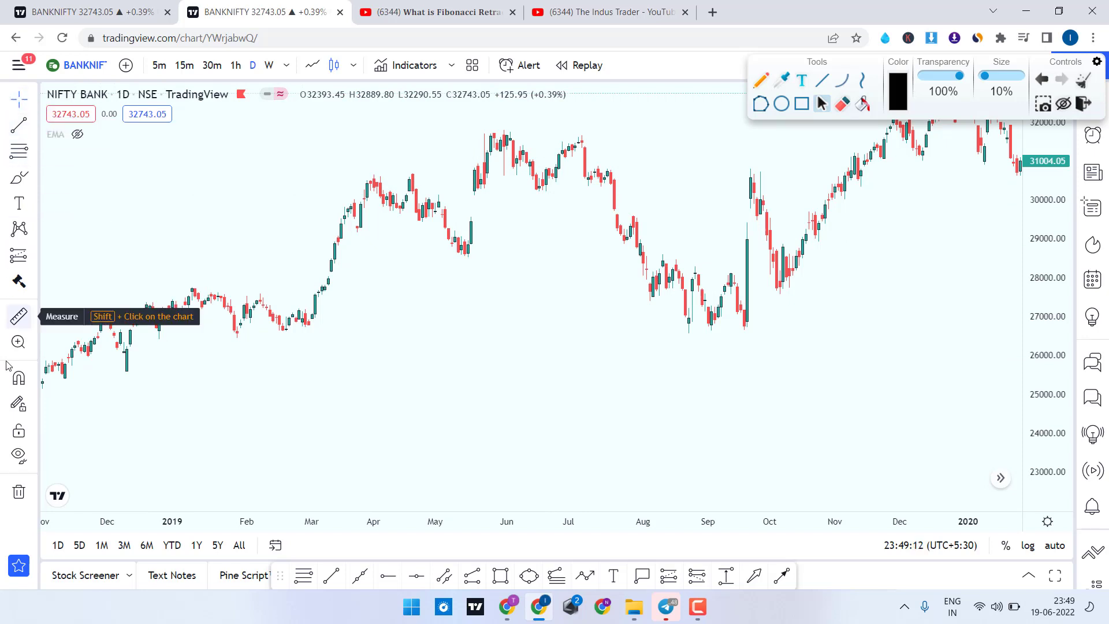
Draw a sample Fib Retracement from about 26802.30 on 28 Mar '19 down to about 23868.10 on 16 Jul '19
left_click(33, 153)
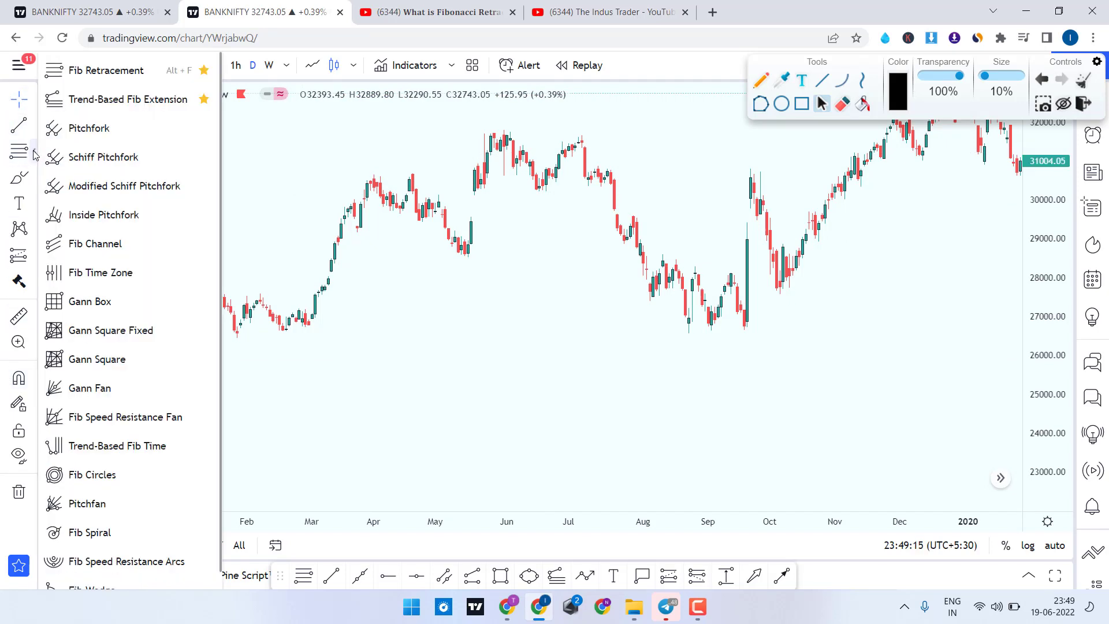
left_click(34, 153)
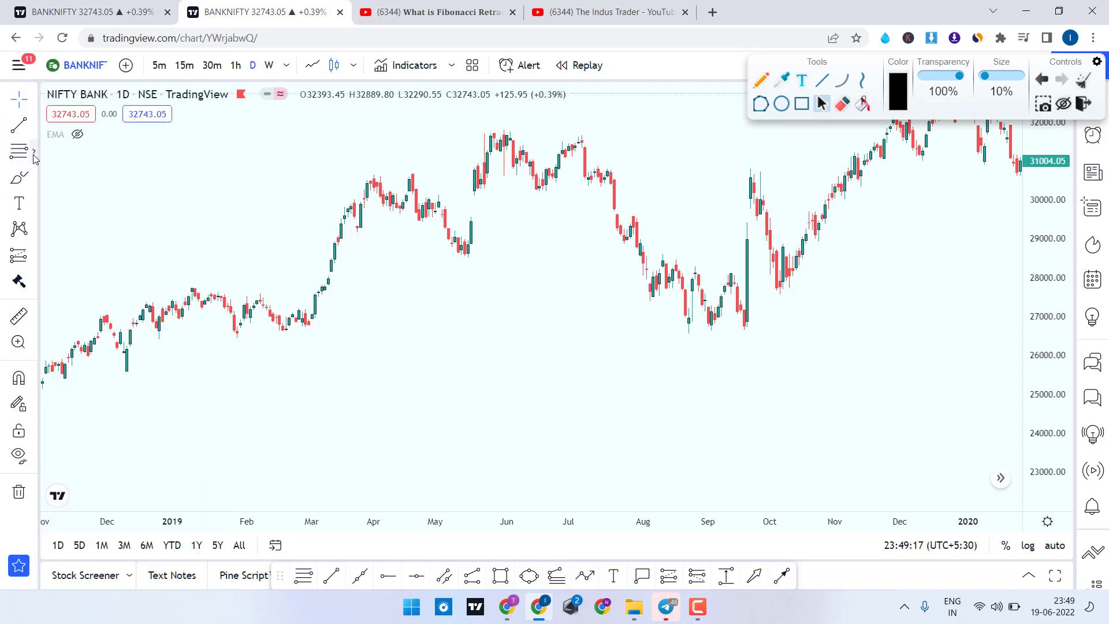
left_click(34, 153)
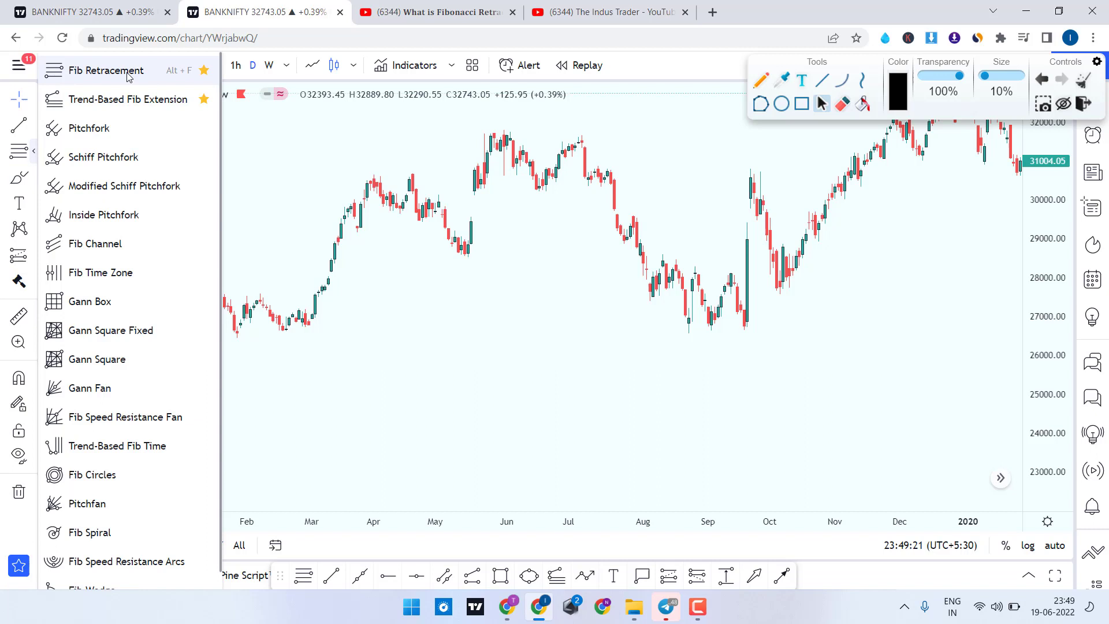
left_click(106, 74)
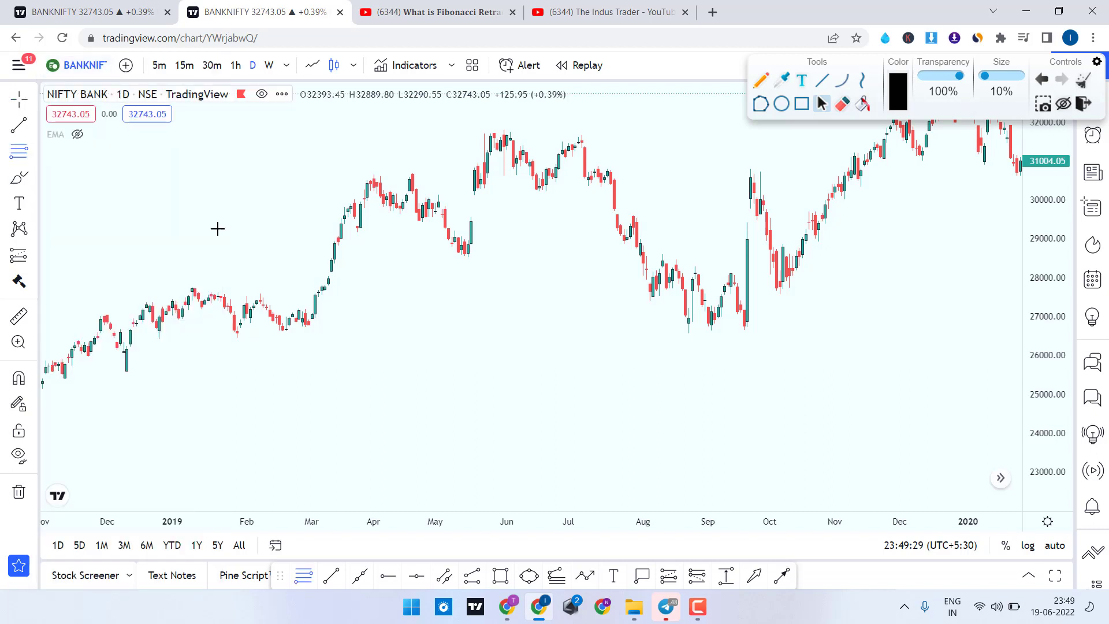
left_click(367, 324)
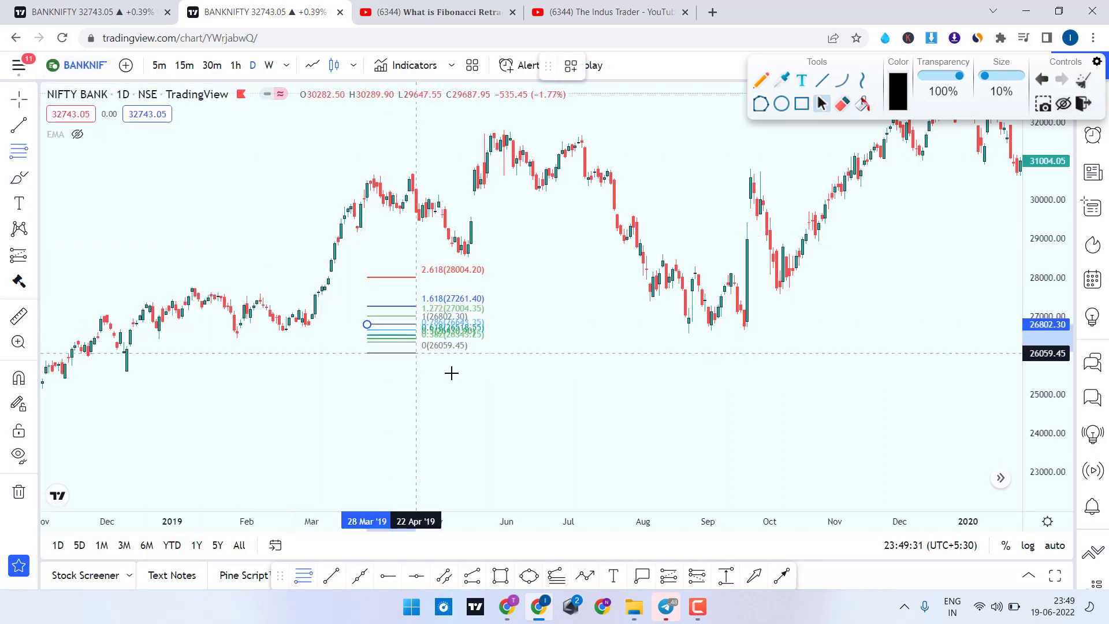
left_click(604, 438)
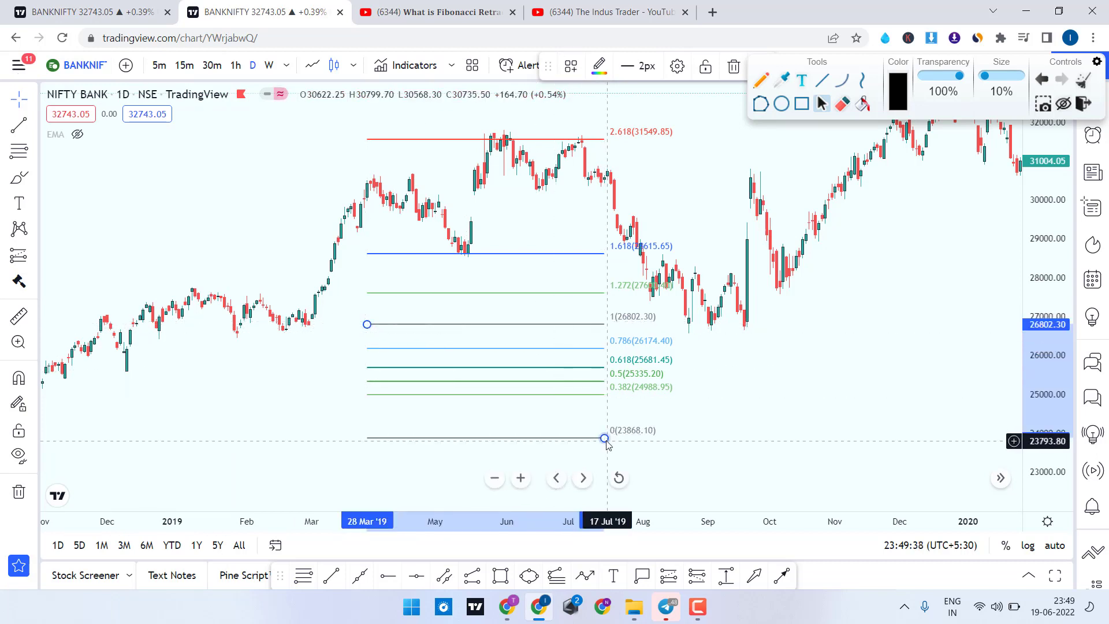
Open the sample retracement's settings and examine its coordinates, visibility and style options
double_click(611, 368)
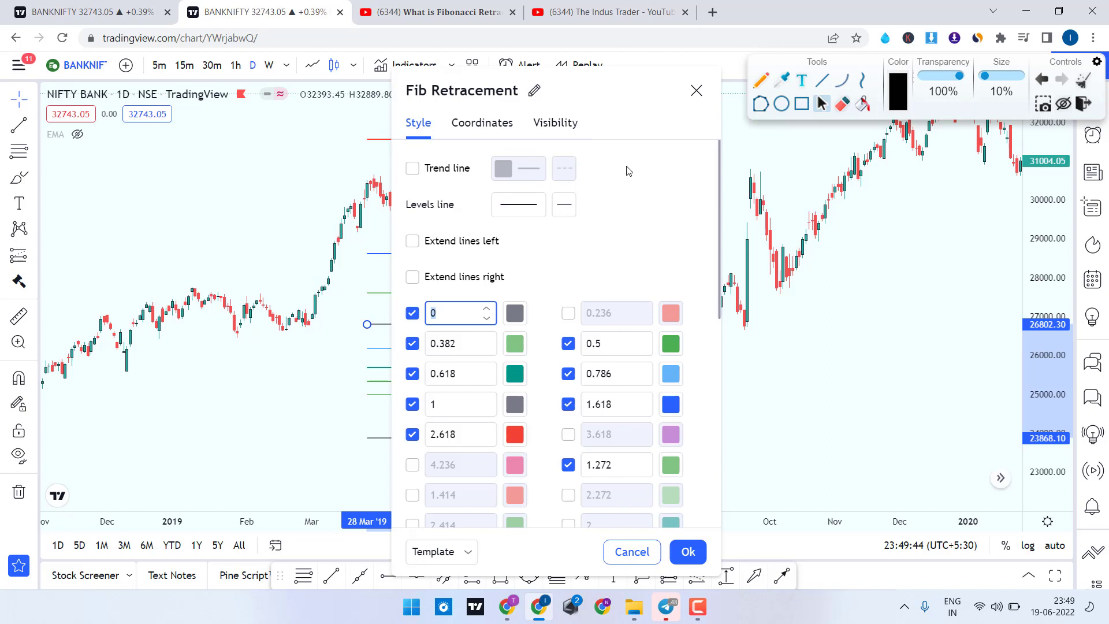
left_click_drag(539, 92, 220, 73)
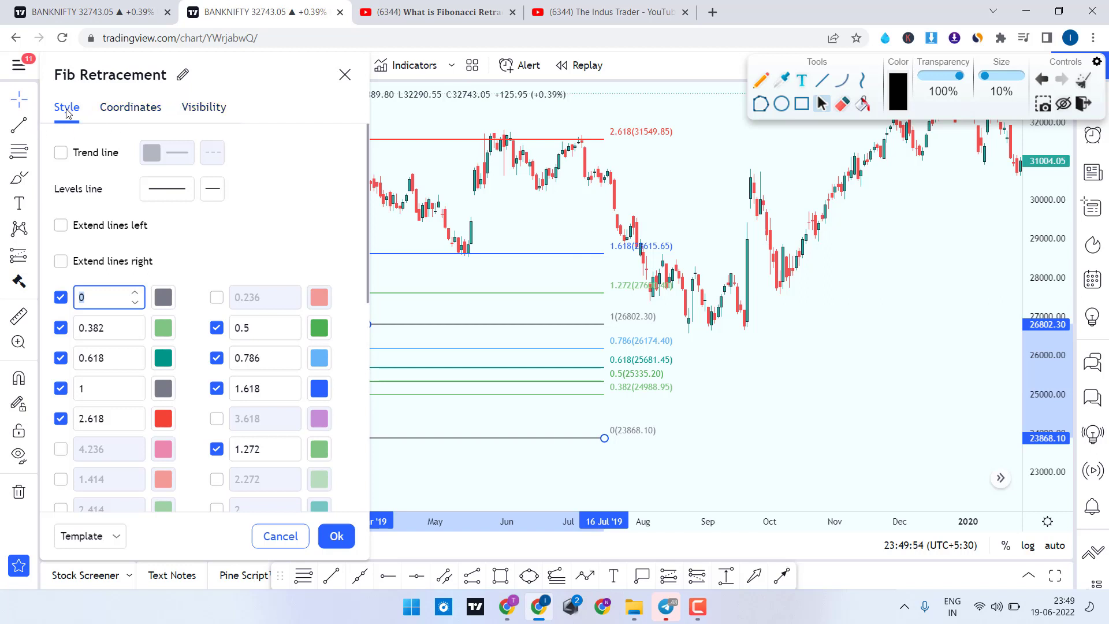
left_click(149, 113)
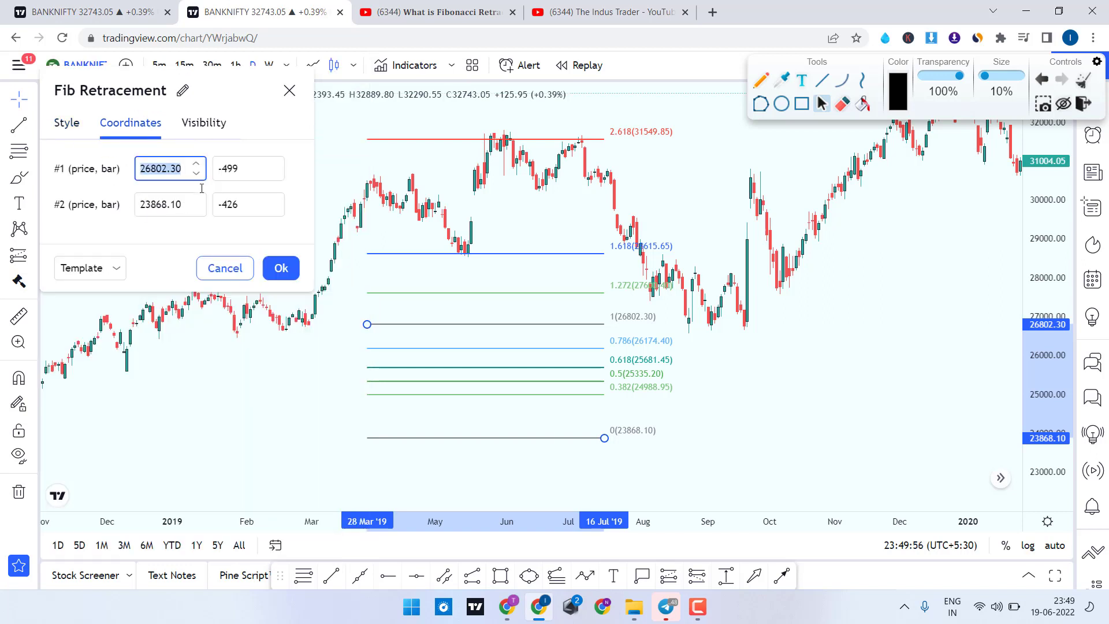
left_click(205, 122)
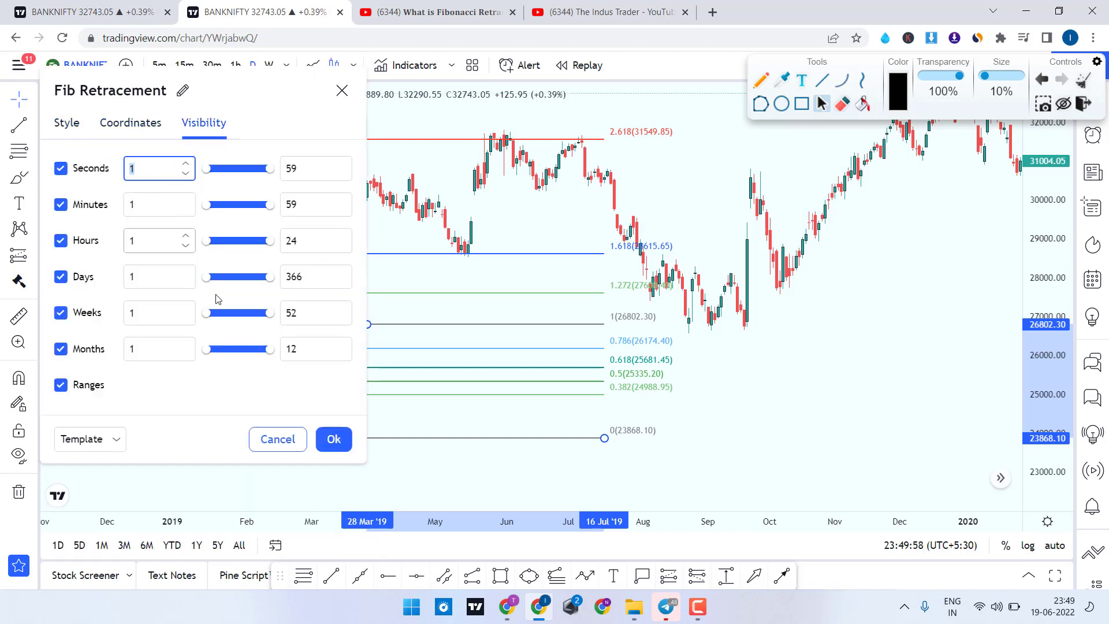
left_click(129, 123)
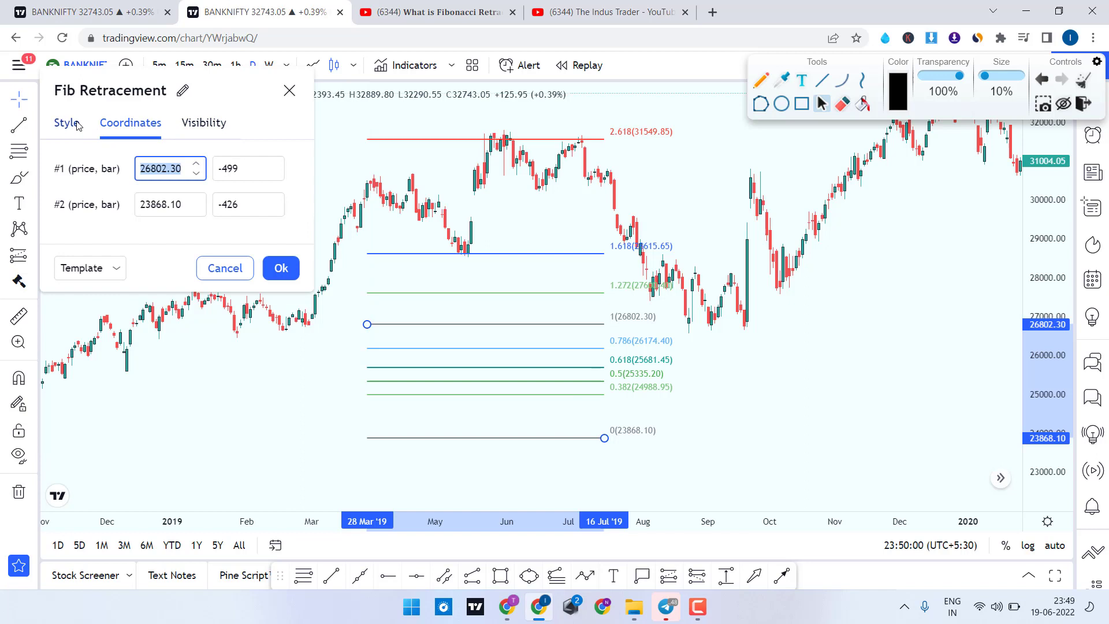
left_click(75, 127)
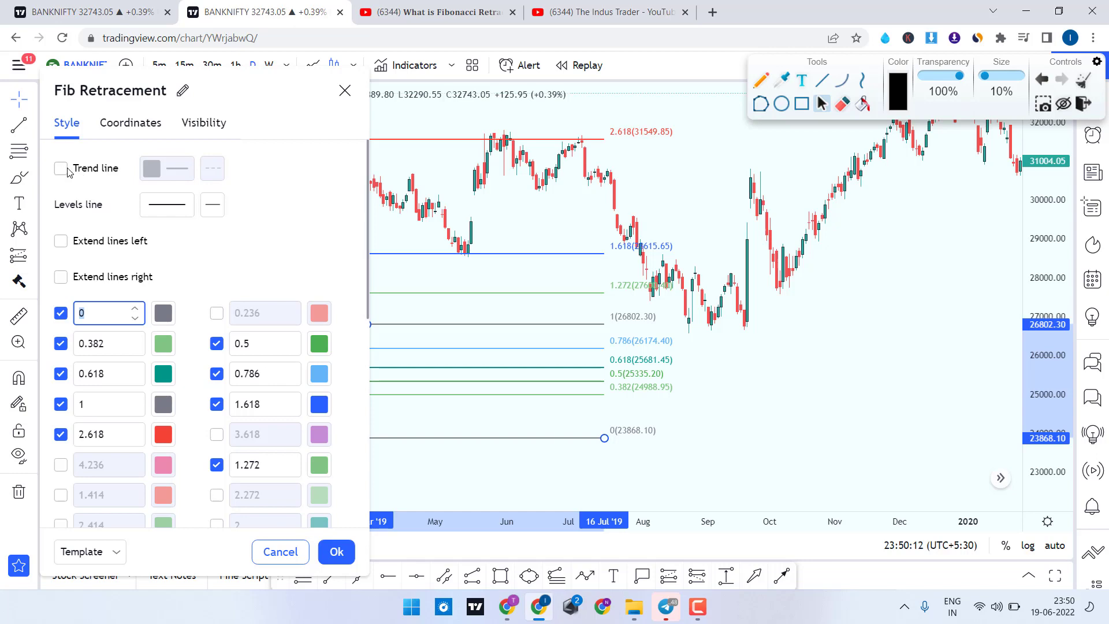
Try the retracement's trend line in solid and dashed styles, turn it off again, and close the settings
left_click_drag(181, 82, 868, 82)
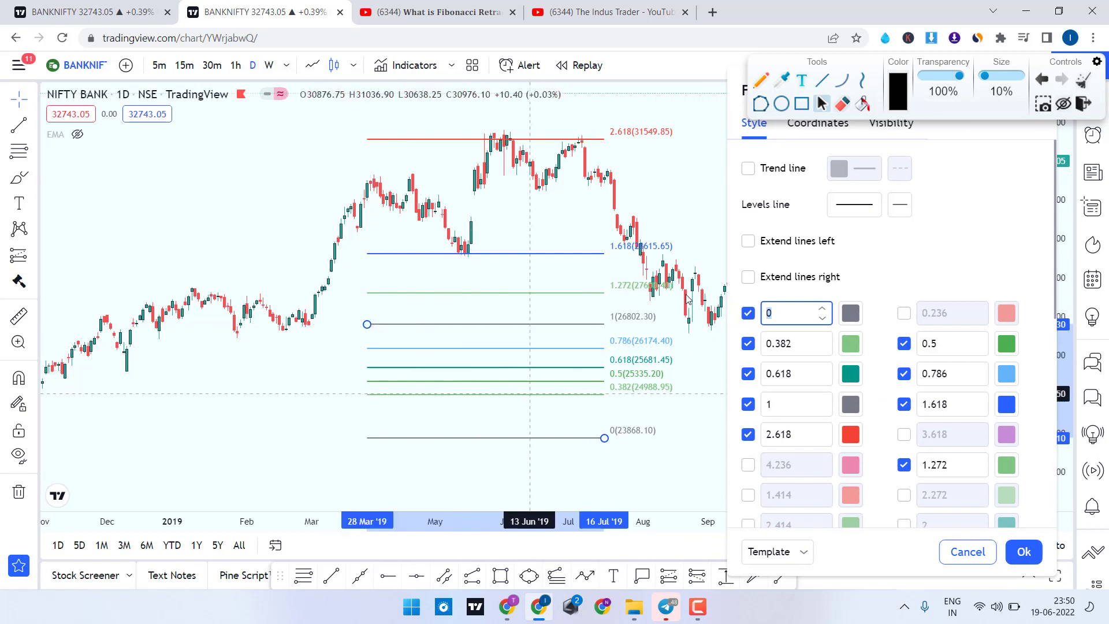
left_click(748, 168)
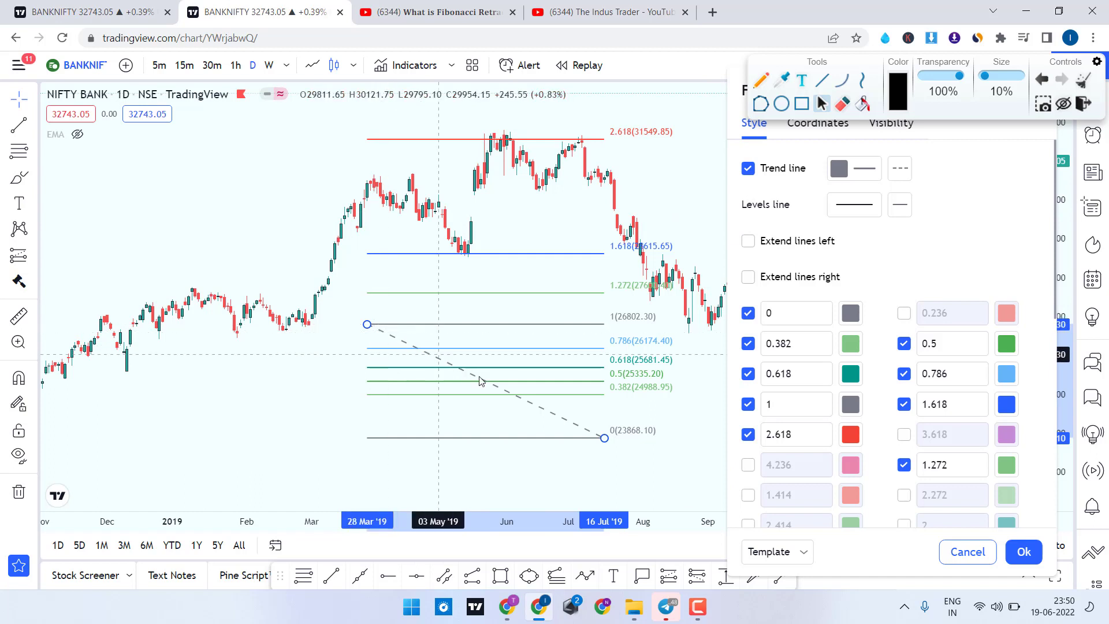
left_click(855, 173)
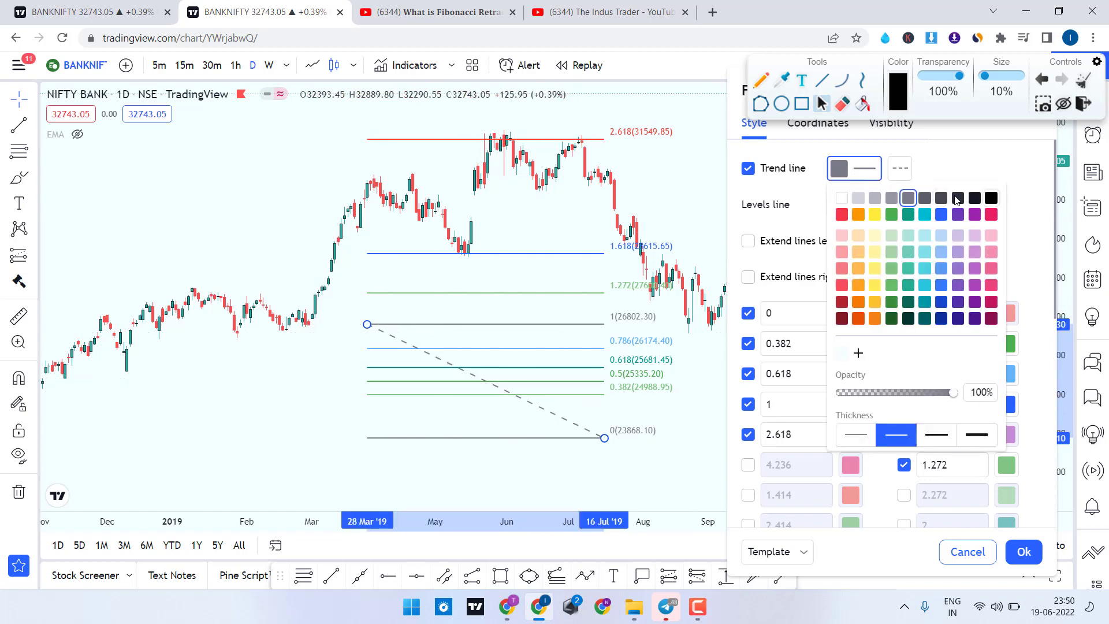
left_click(900, 169)
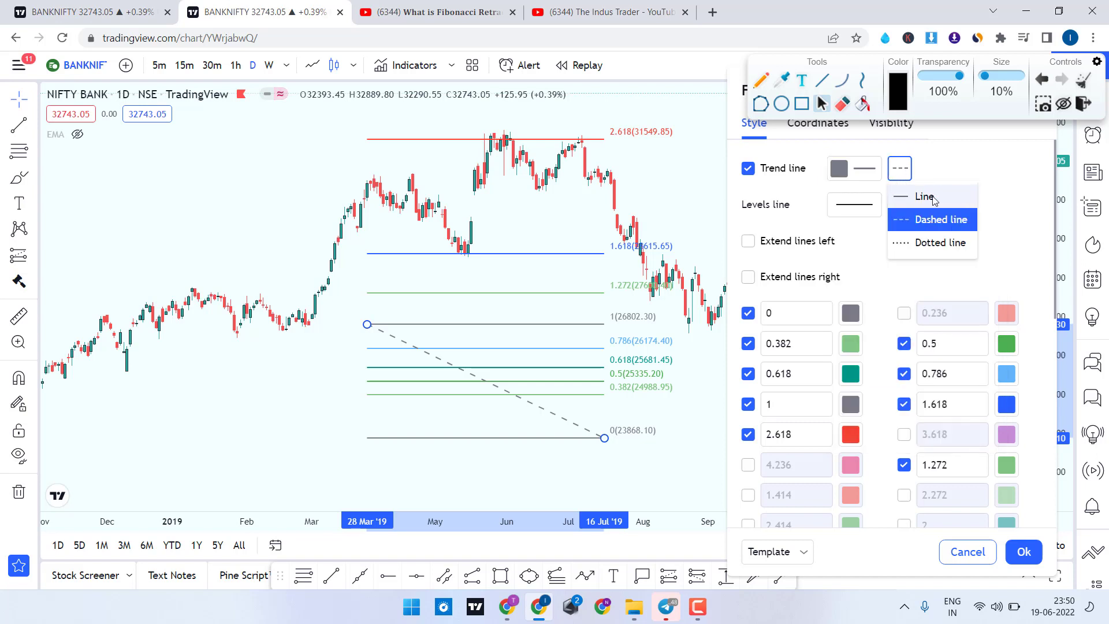
left_click(911, 198)
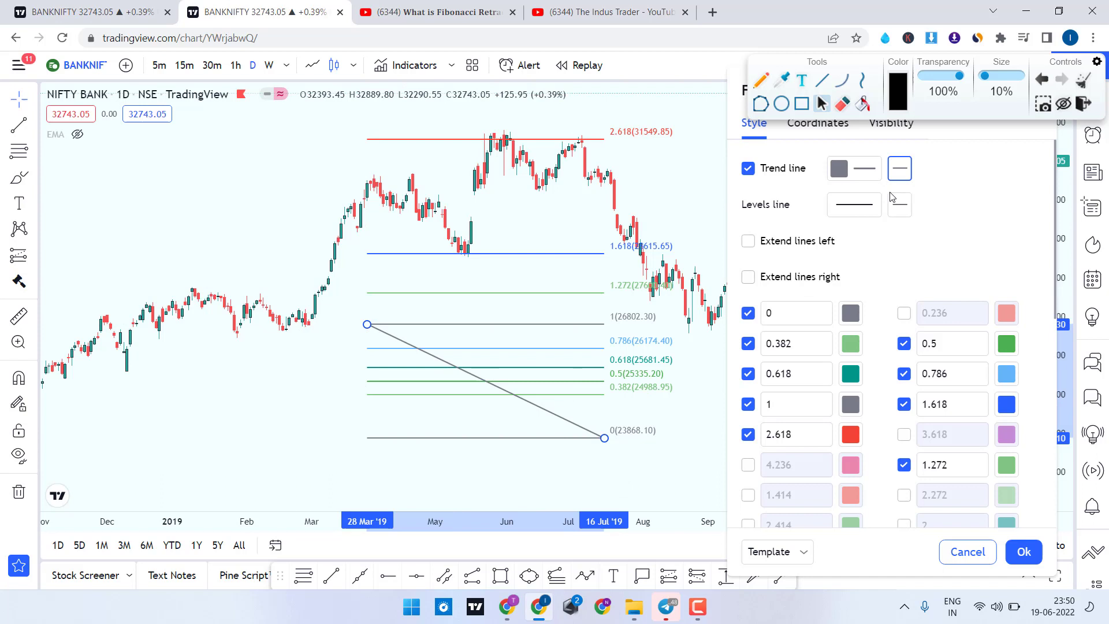
left_click(896, 177)
left_click(914, 220)
left_click(748, 169)
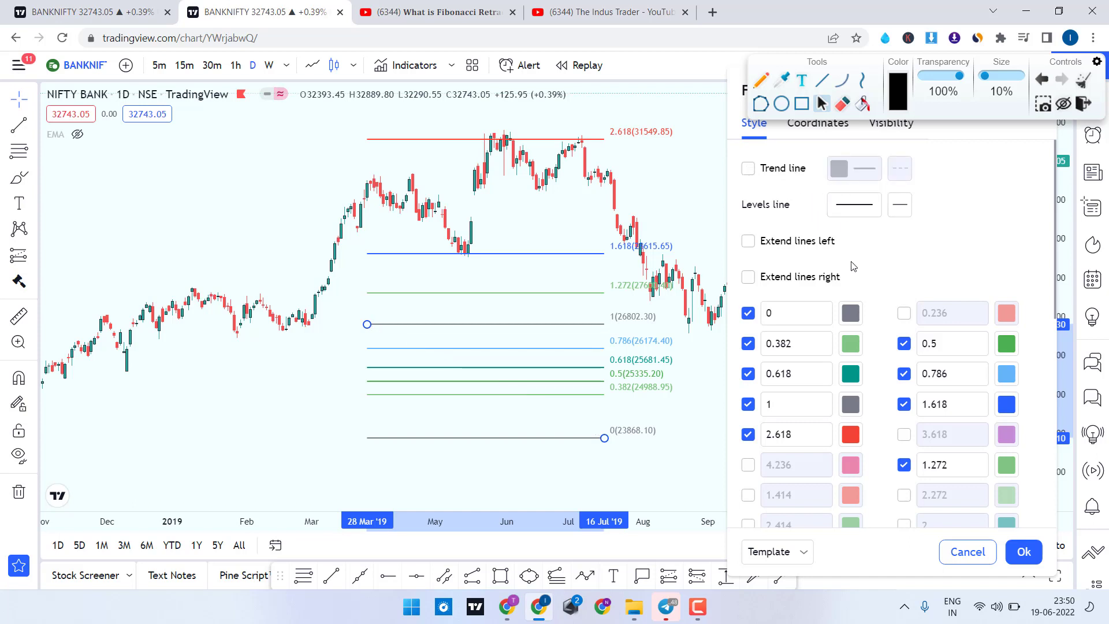
scroll(873, 279, "down", 1)
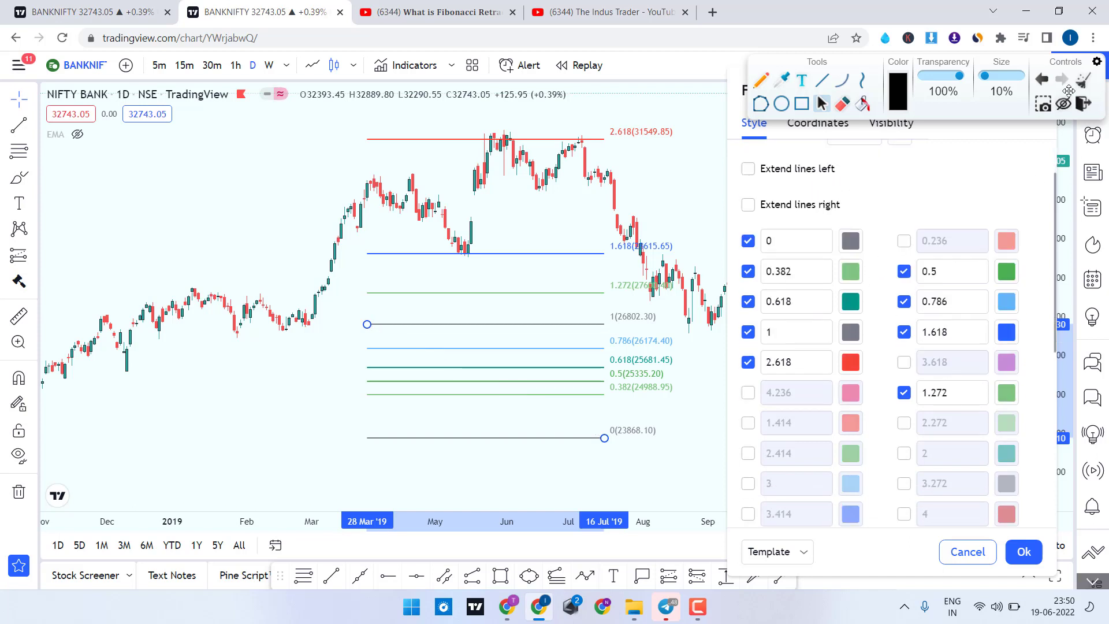
key("Escape")
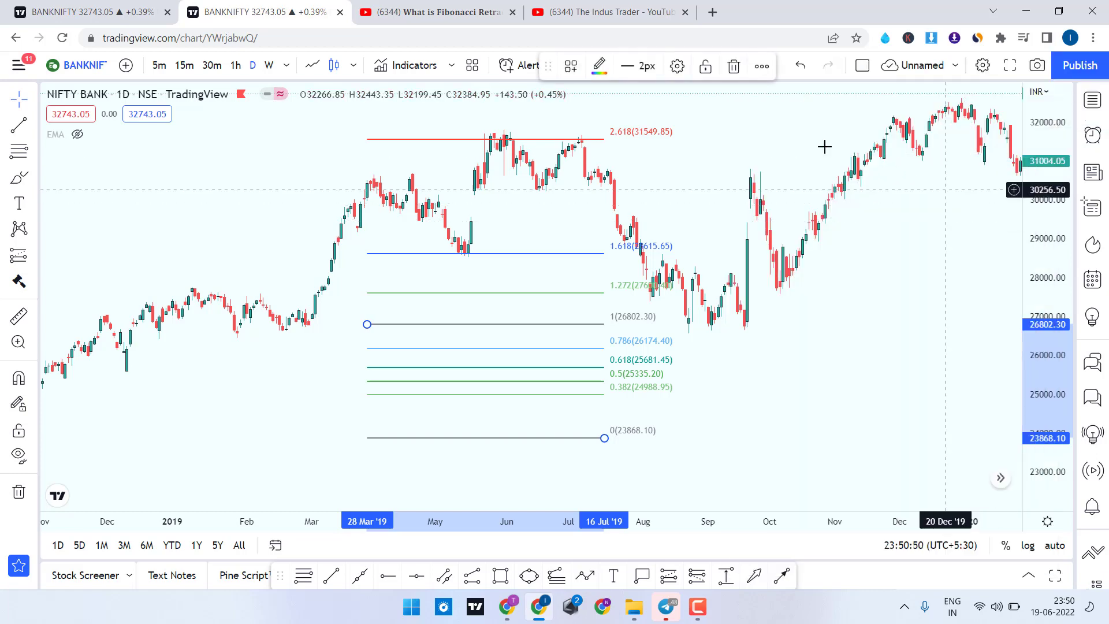
Review the ratio levels in the sample retracement's style settings, accept them, and delete the retracement
left_click(677, 65)
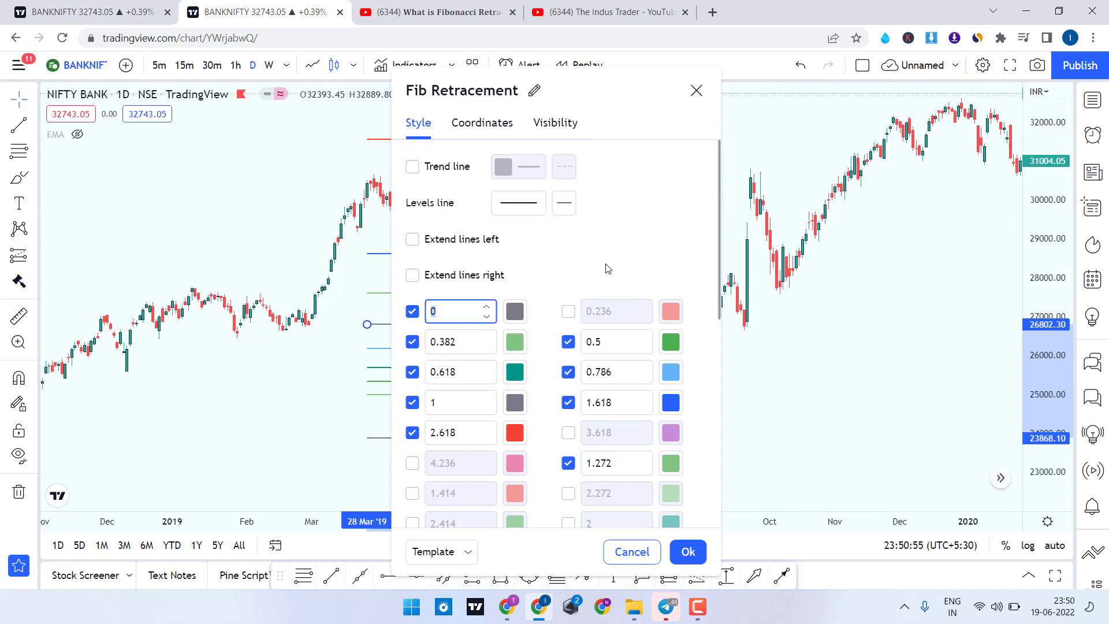
scroll(606, 267, "down", 1)
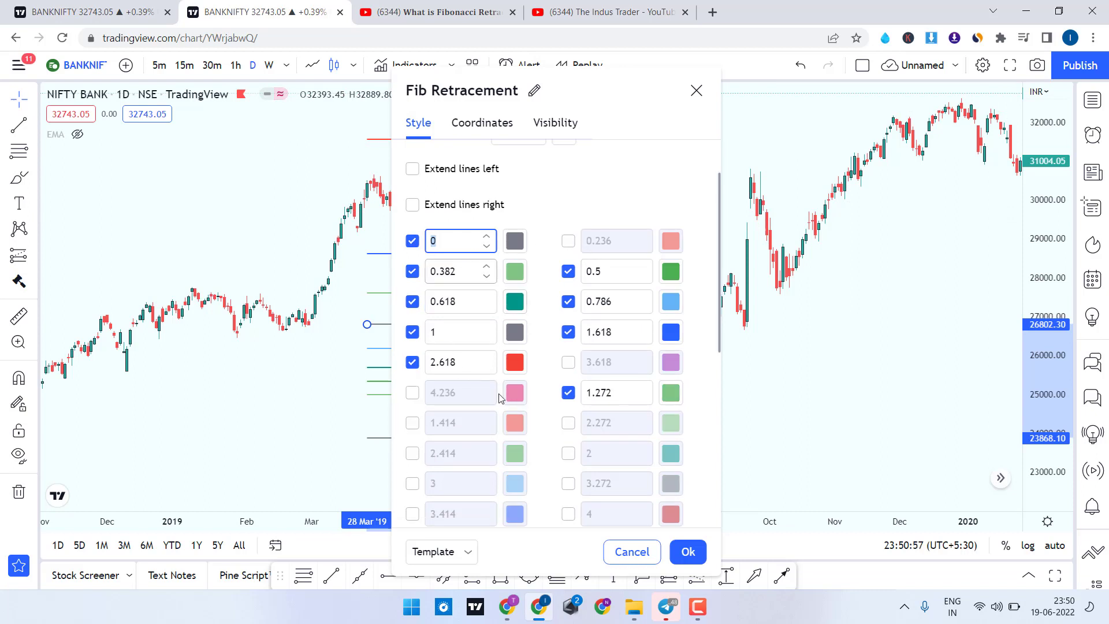
scroll(654, 198, "down", 1)
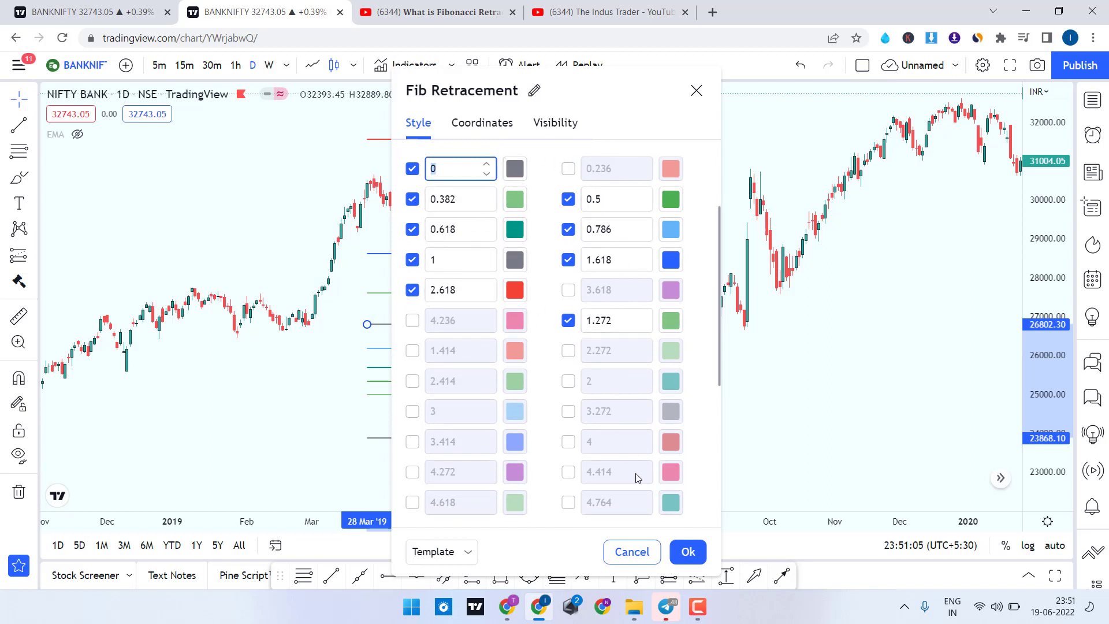
left_click(685, 551)
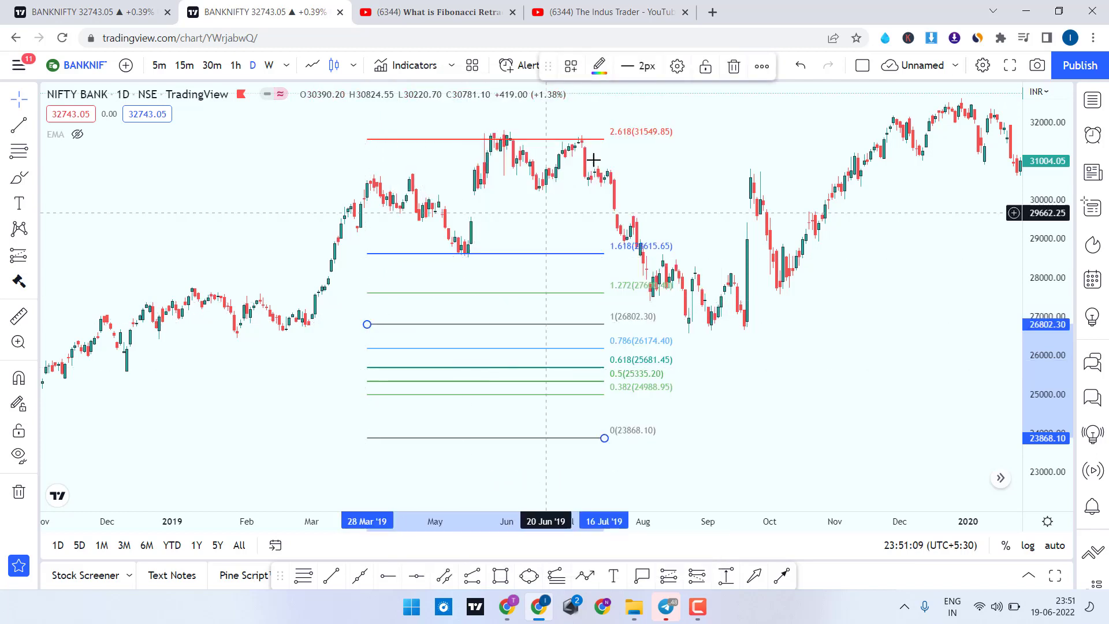
left_click(734, 67)
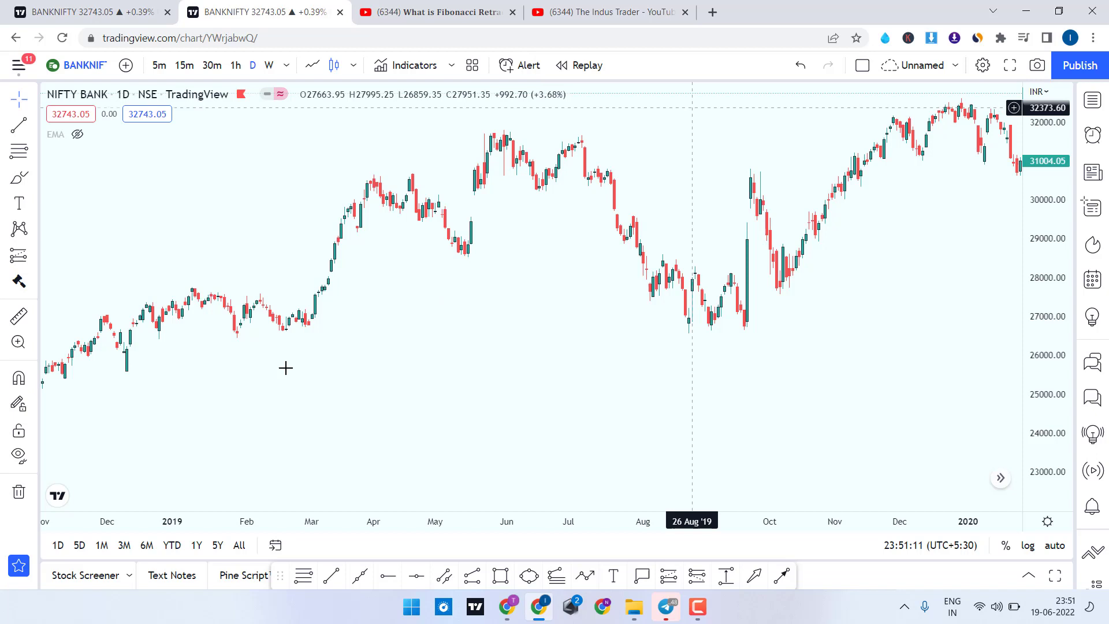
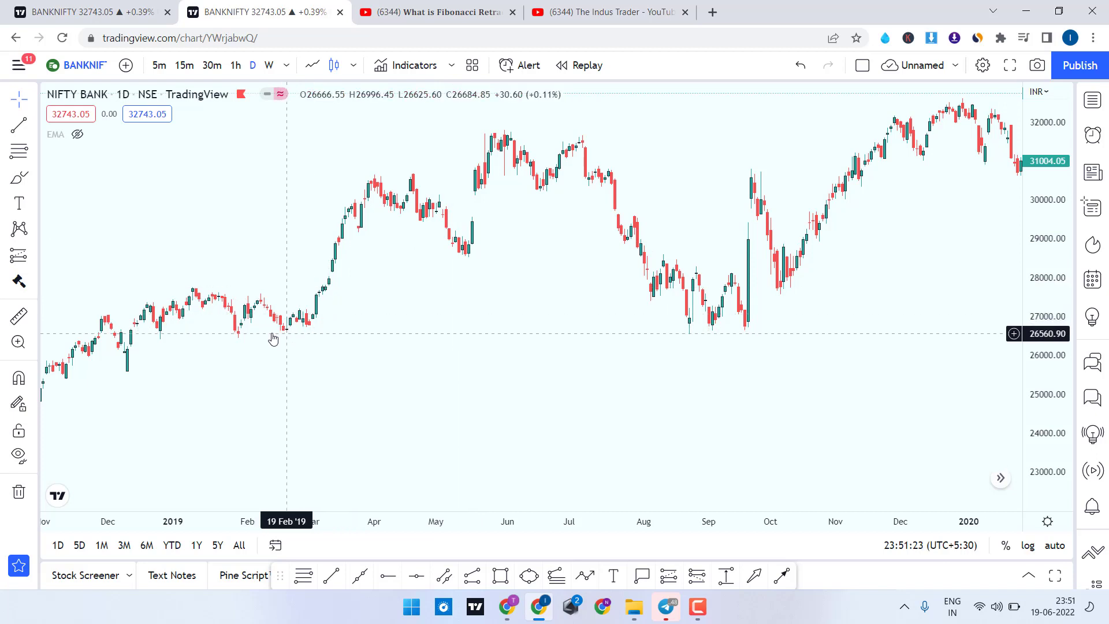
Draw a Fib Retracement from the swing low at about 26653.75 on 13 Feb '19 to about 30665.05, extending its end to about 17 May '19
key("alt+f")
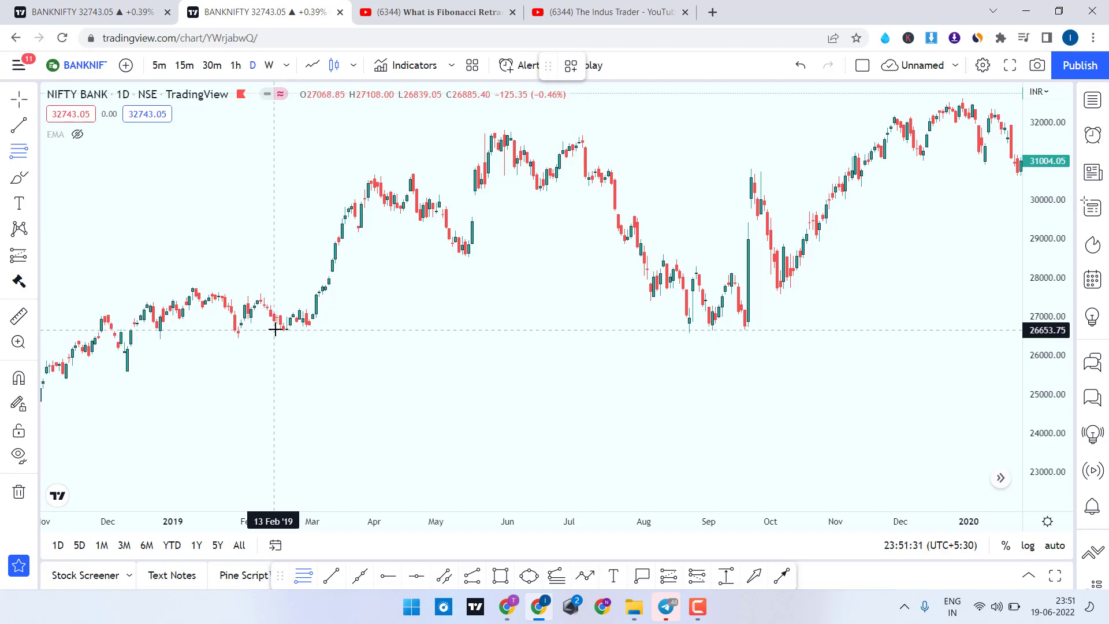
left_click(275, 329)
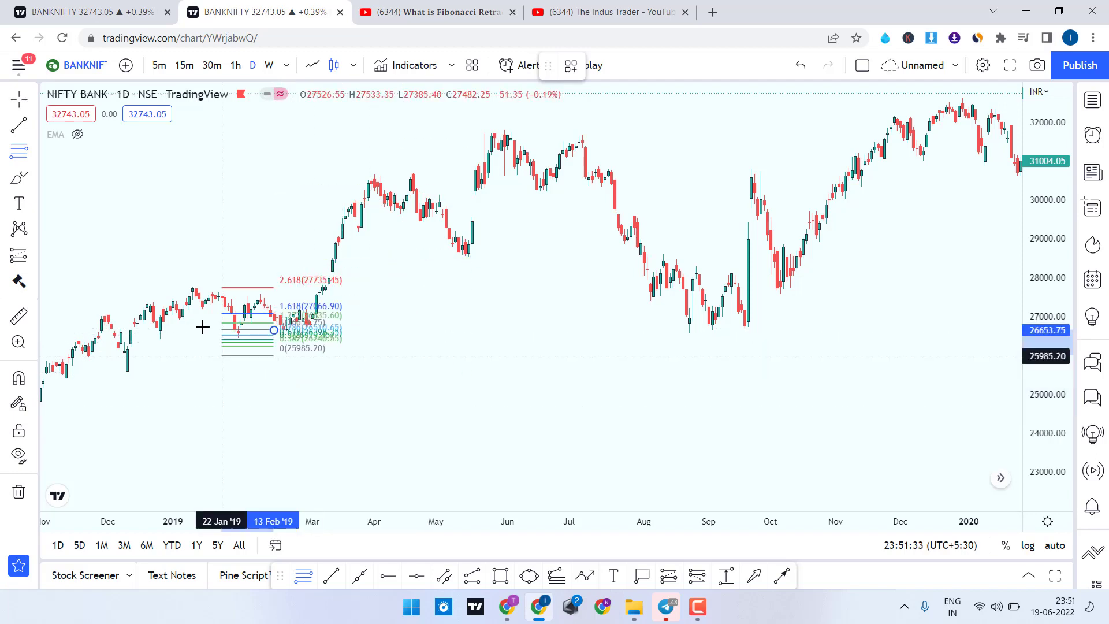
left_click(222, 310)
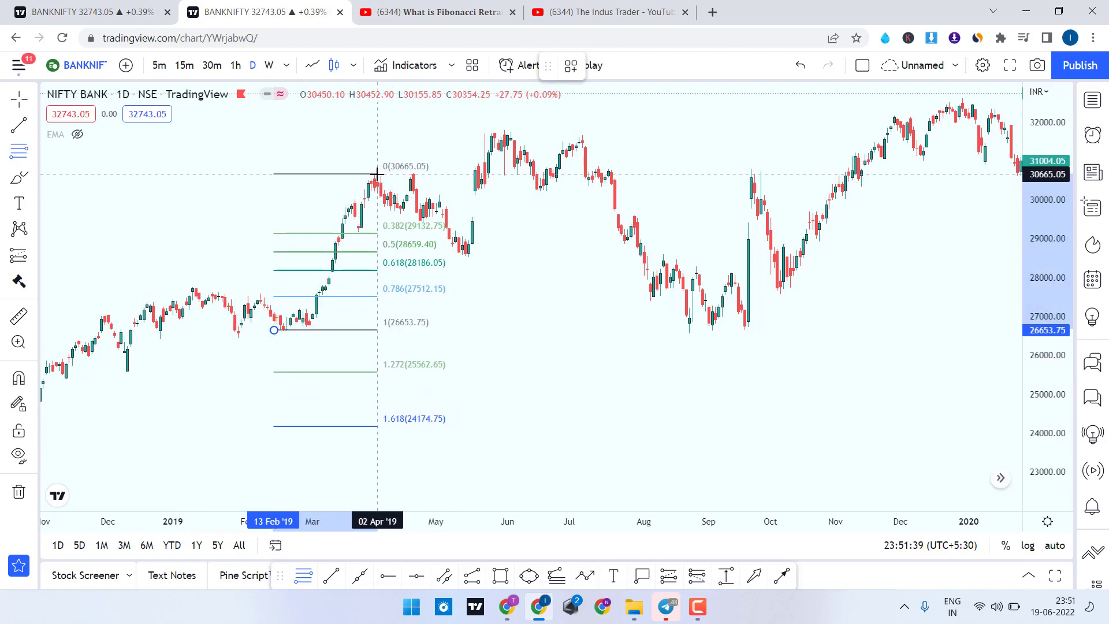
left_click(378, 173)
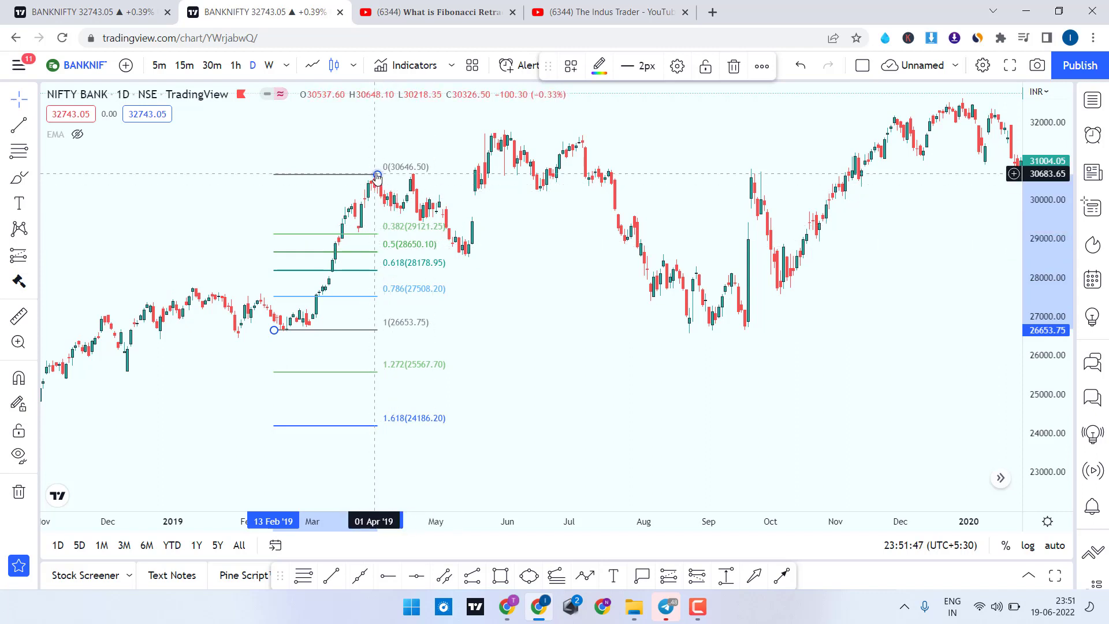
left_click_drag(377, 174, 470, 176)
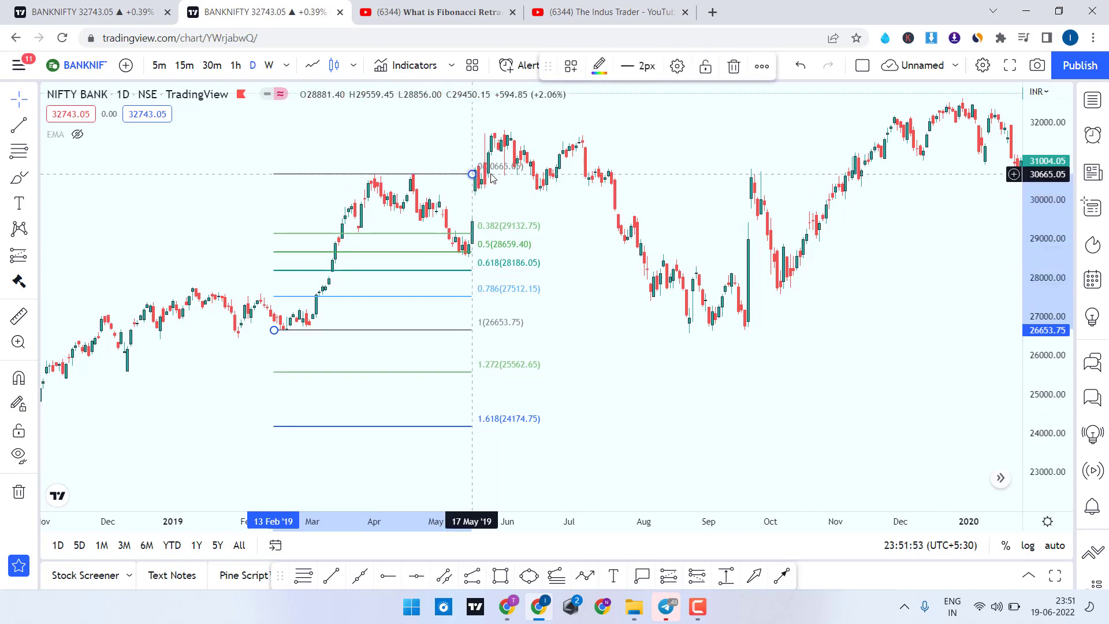
left_click_drag(491, 177, 517, 178)
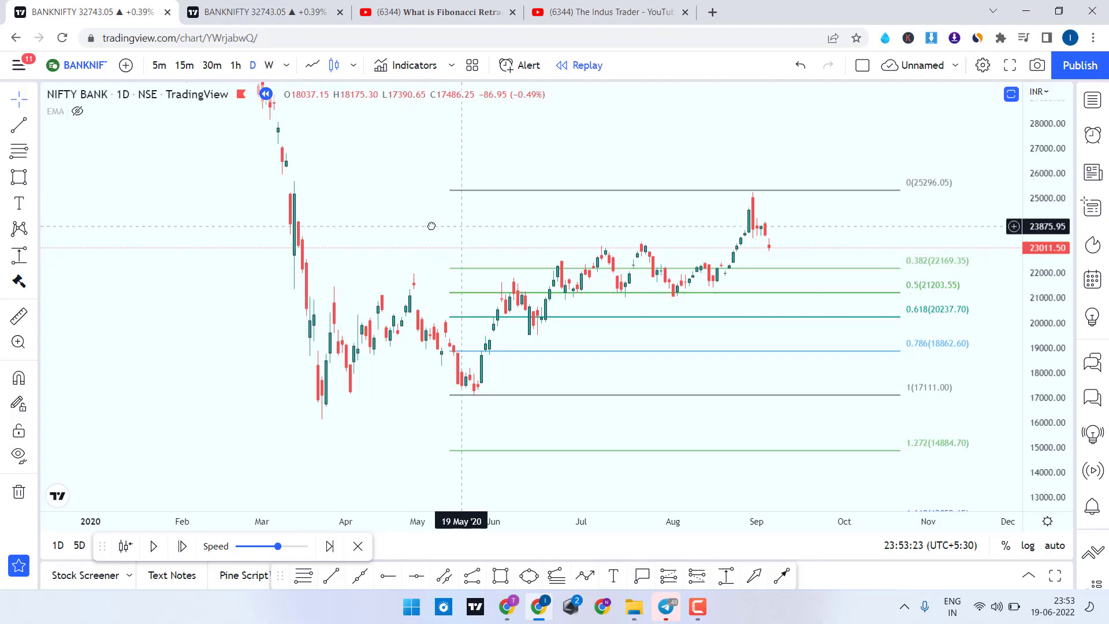
left_click_drag(431, 225, 359, 218)
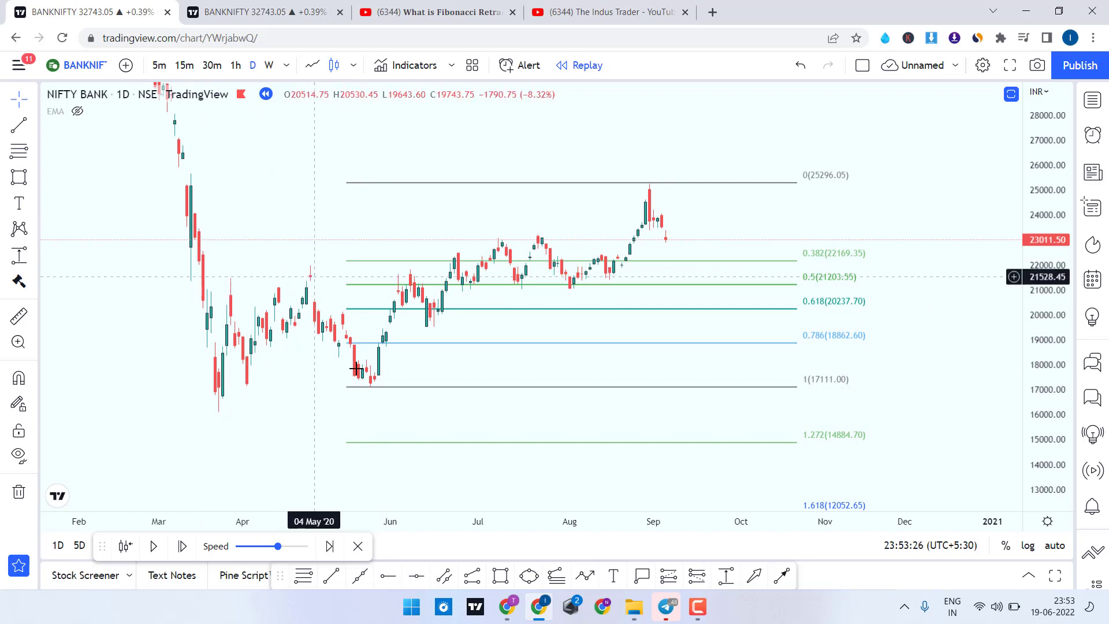
Trace the zigzag swings and mark the 0.382, 0.5 and 0.618 levels with black annotation lines over the NIFTY BANK chart
left_click(887, 40)
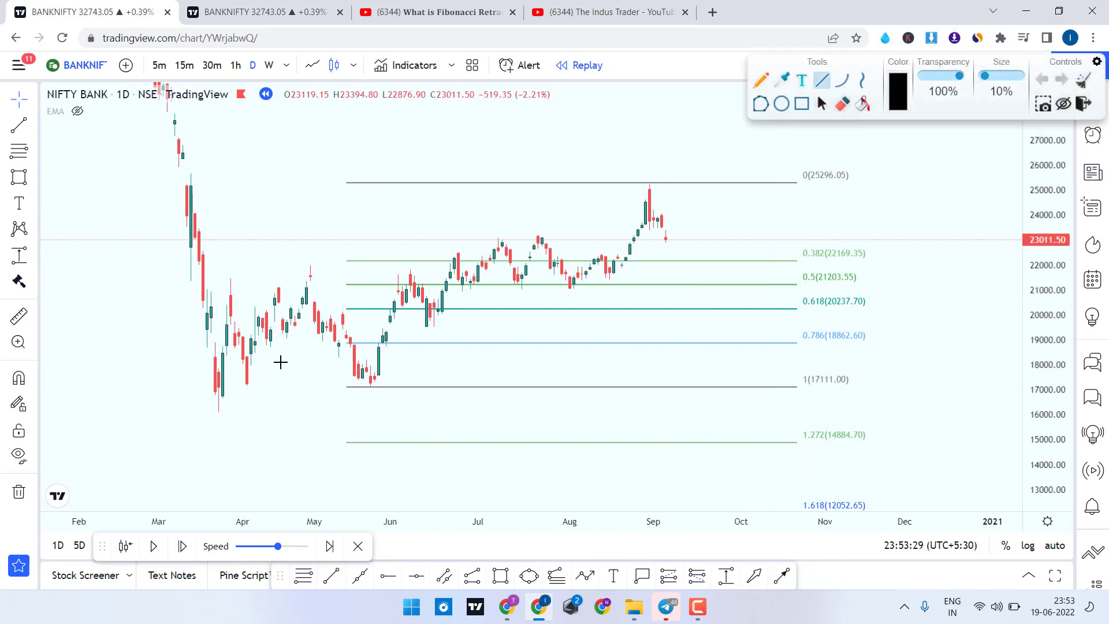
left_click_drag(295, 330, 310, 278)
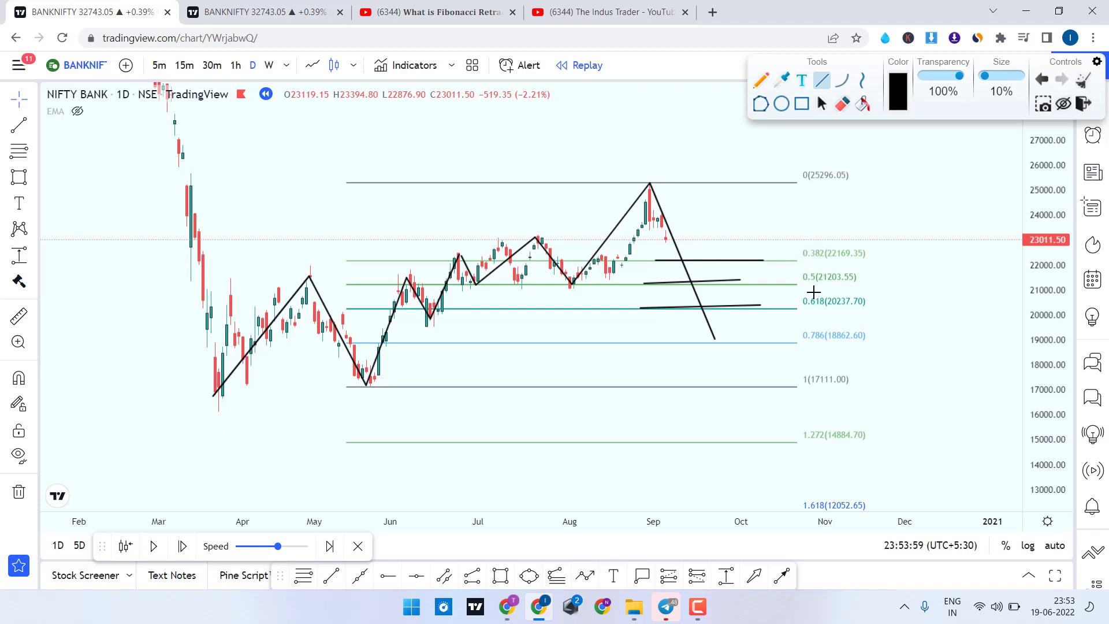
key("Escape")
Mark the three successive swing lows with thin black rectangles and erase all annotations from the chart
left_click_drag(758, 65, 749, 64)
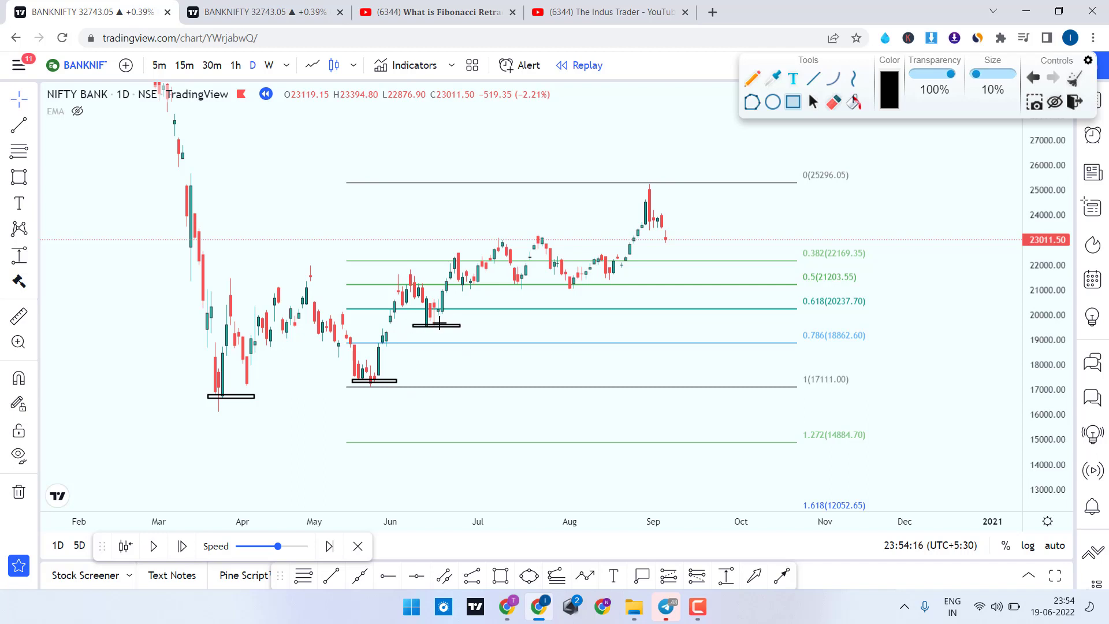
left_click(814, 102)
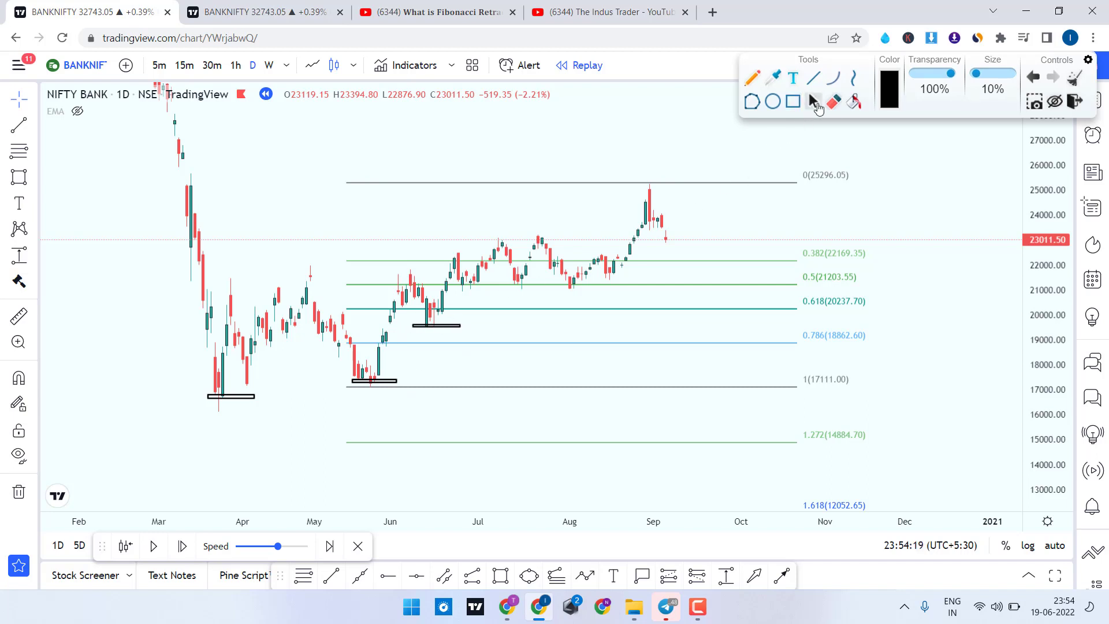
left_click(1071, 83)
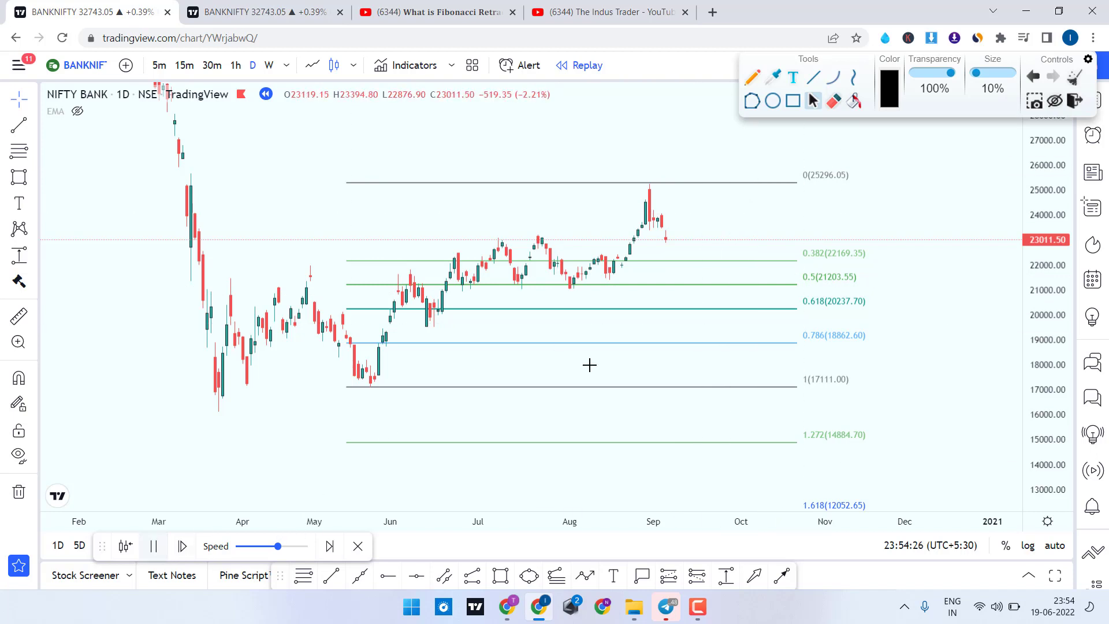
Run the bar replay forward to mid-November 2020, pause it, and check how price moved against the retracement levels
left_click(379, 386)
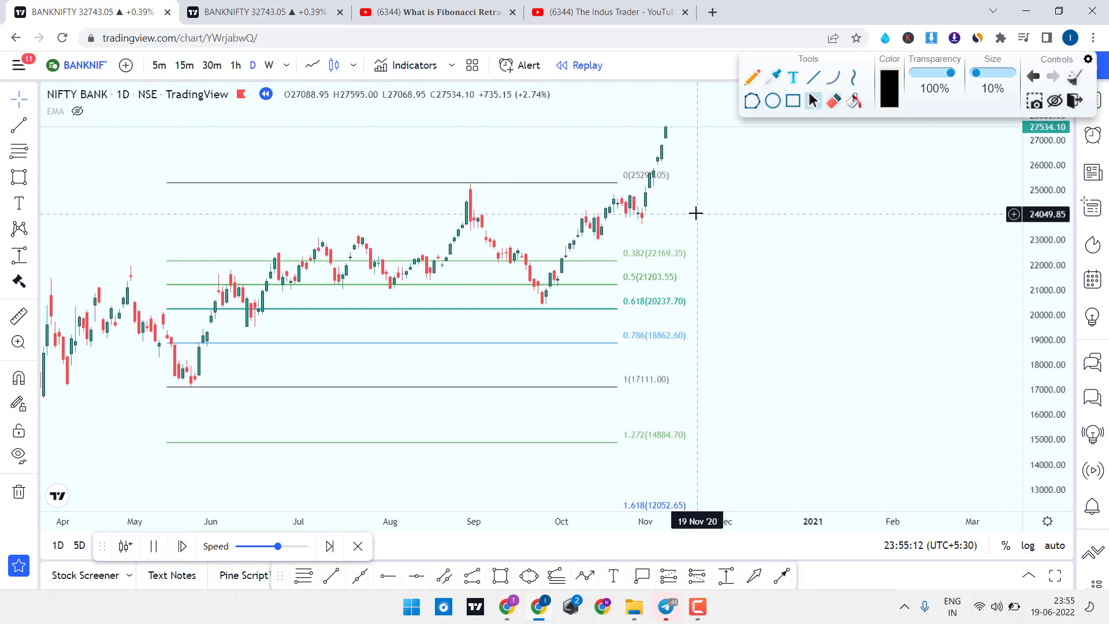
left_click(155, 547)
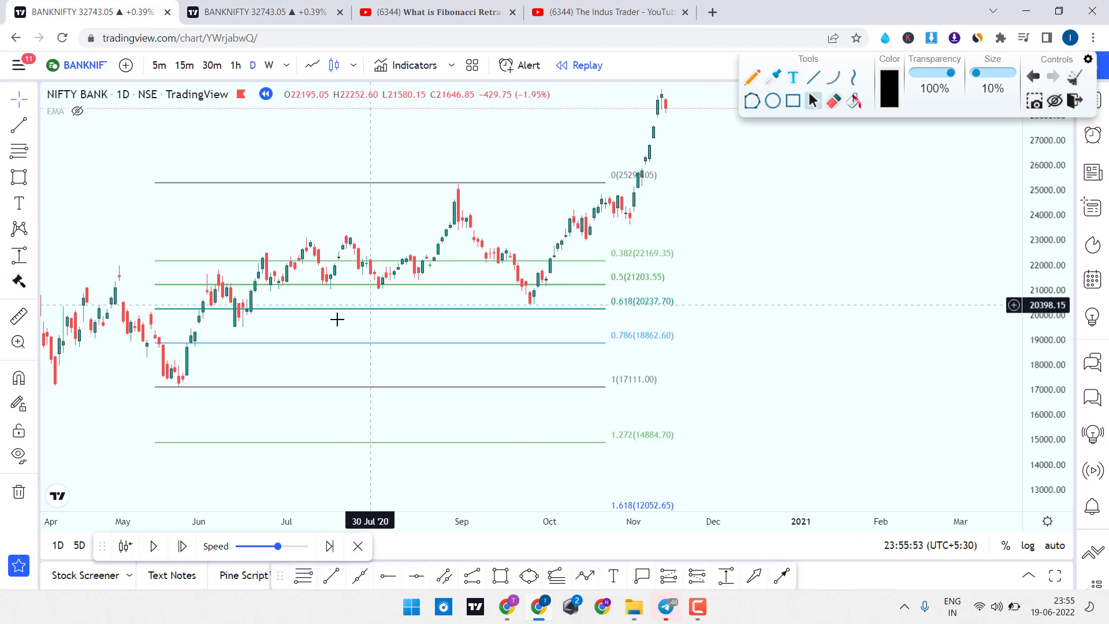
scroll(277, 351, "down", 1)
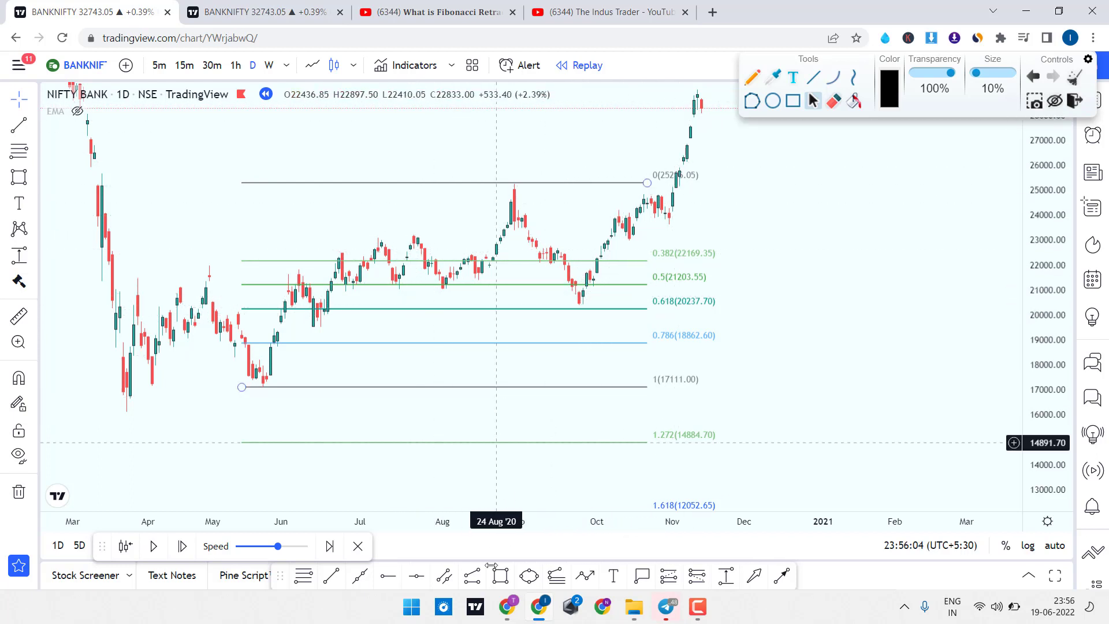
Switch to the Fyers chart of Strides Pharma and examine the downtrend retracement's anchors, from the swing high to the swing low
left_click(507, 607)
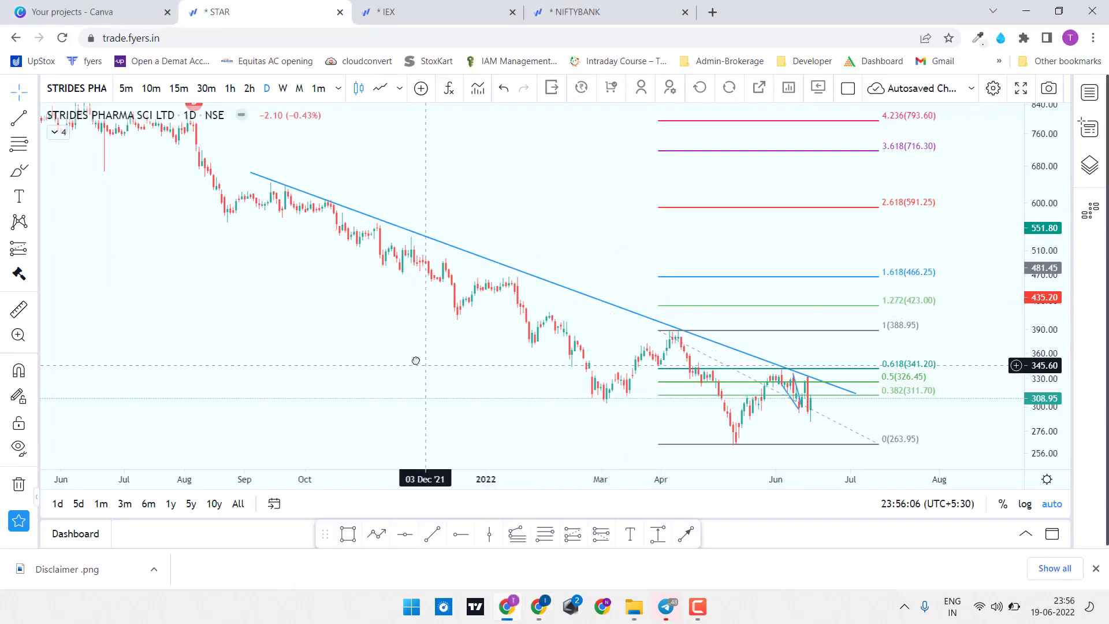
left_click_drag(416, 356, 374, 358)
scroll(373, 358, "down", 1)
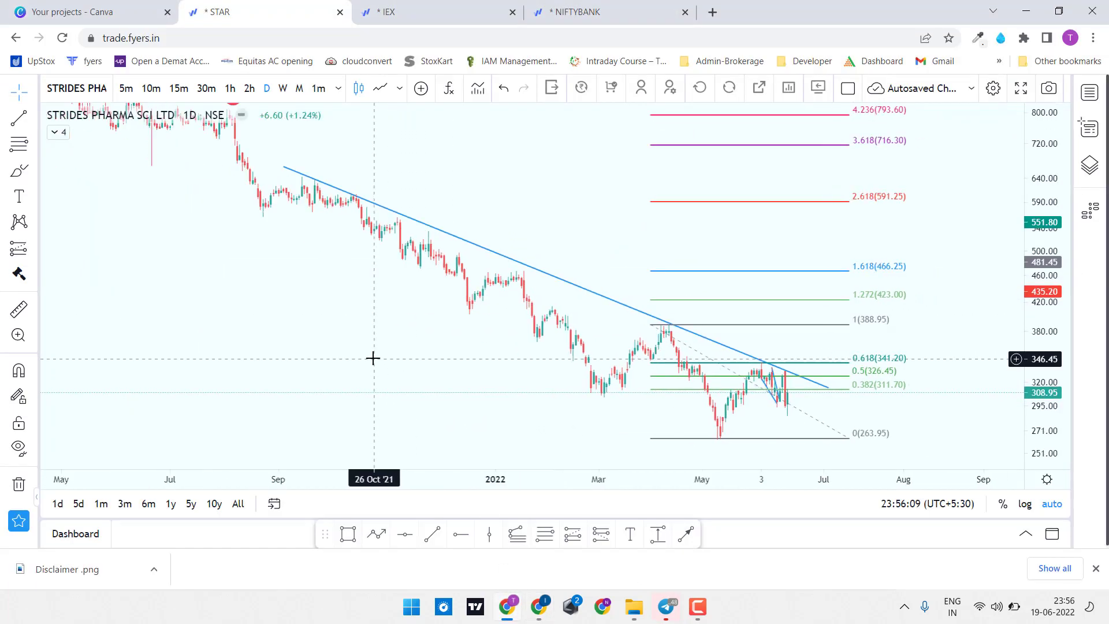
left_click_drag(396, 322, 359, 322)
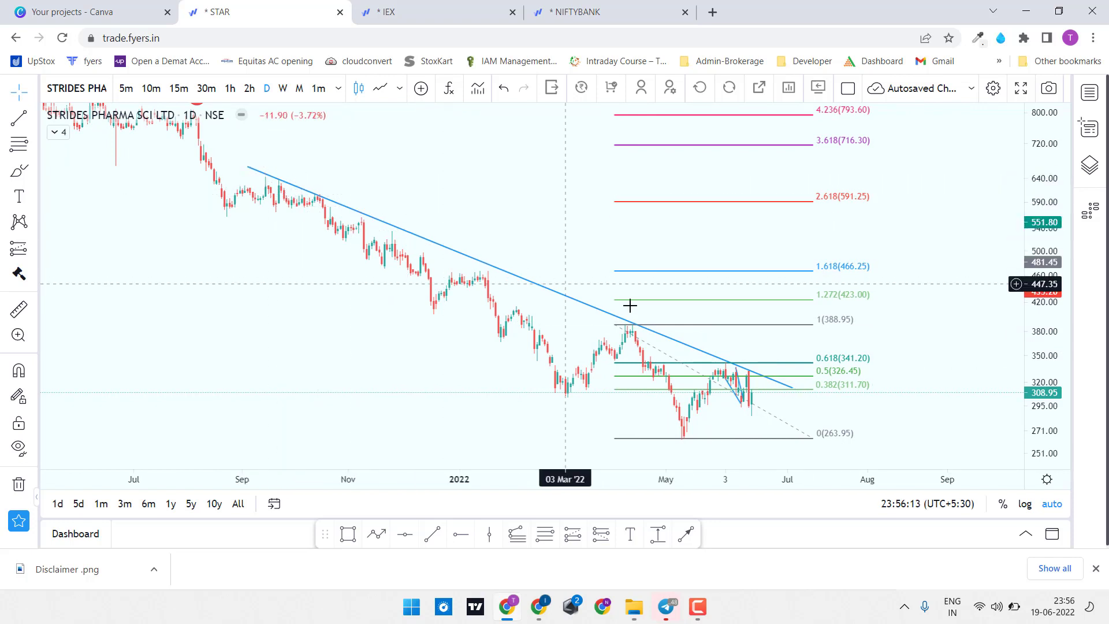
scroll(768, 341, "up", 2)
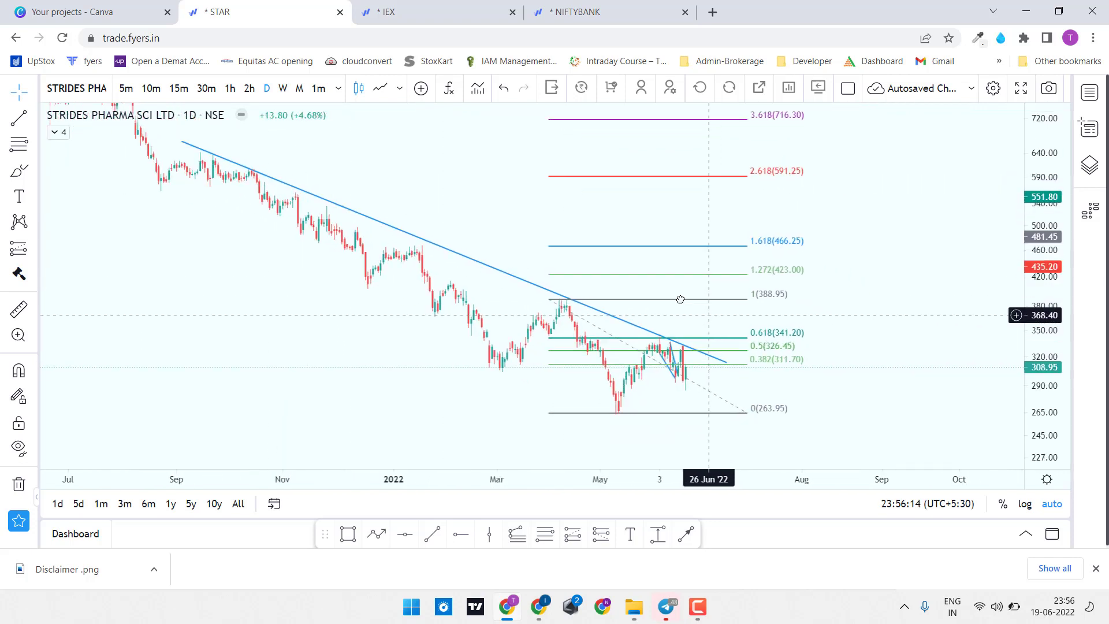
scroll(982, 361, "up", 3)
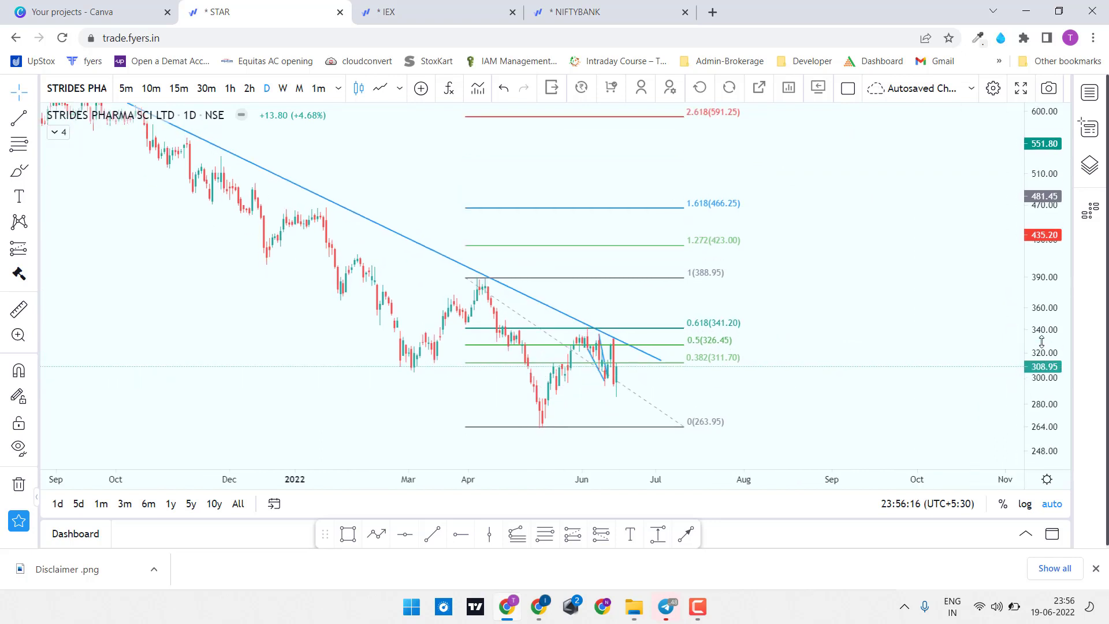
scroll(797, 347, "up", 3)
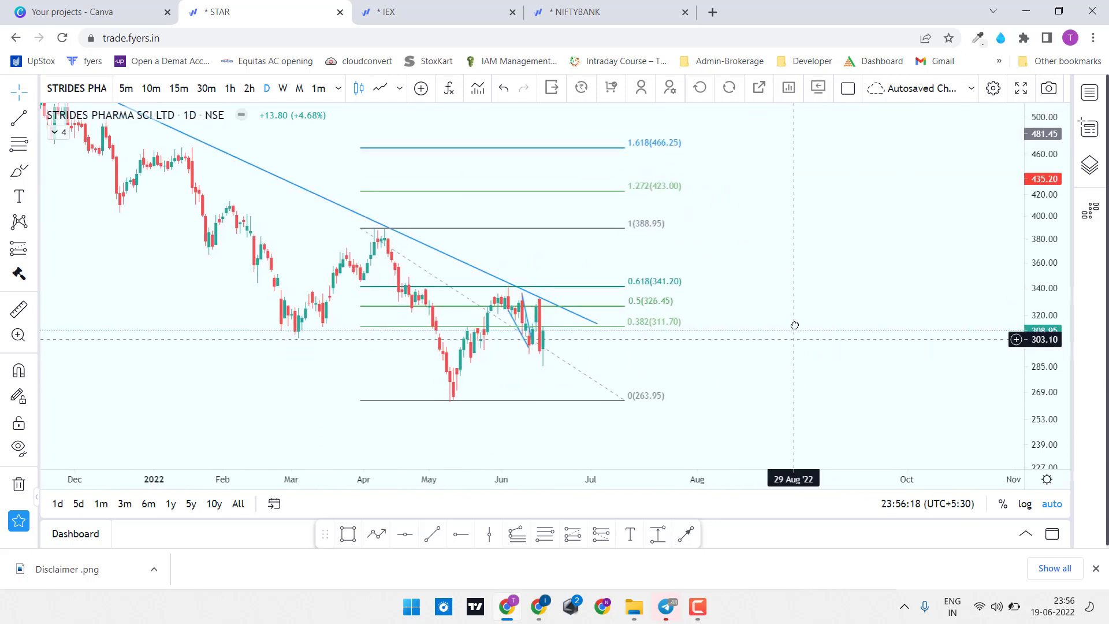
scroll(798, 318, "up", 1)
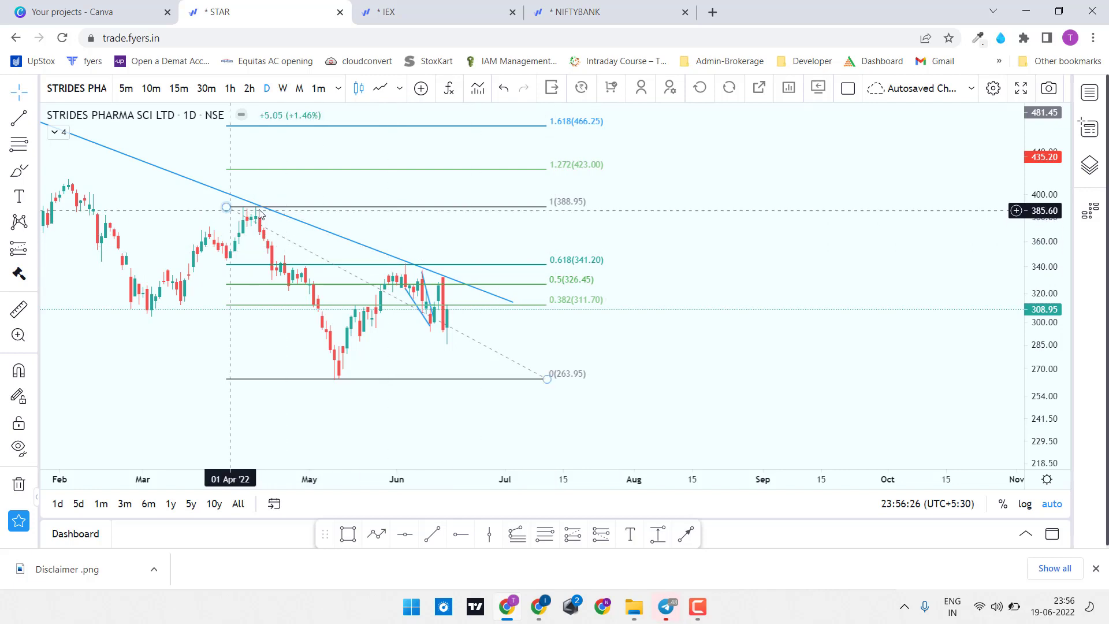
left_click(227, 196)
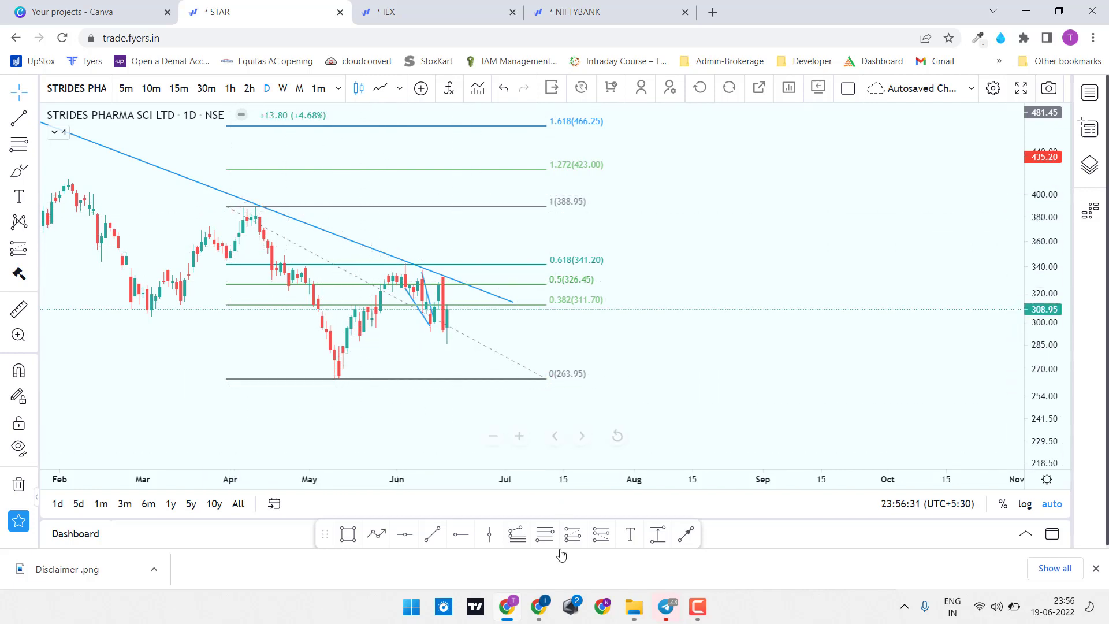
Compare with the NIFTY BANK uptrend retracement, return to the Strides Pharma chart, and examine price around its 0.382, 0.5 and 0.618 levels
left_click(546, 613)
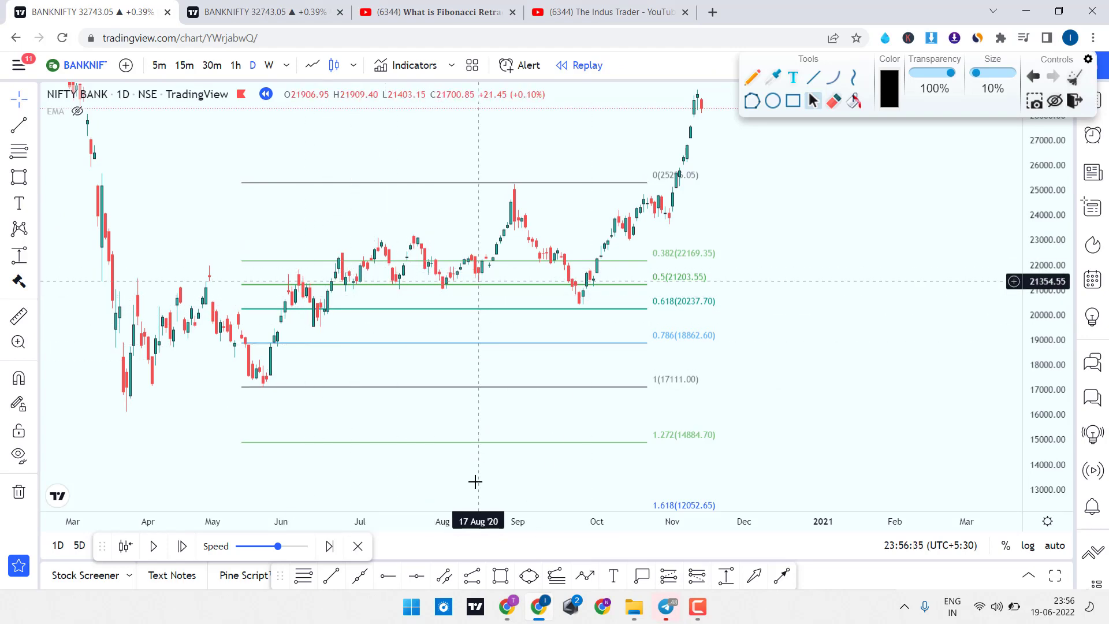
left_click(507, 607)
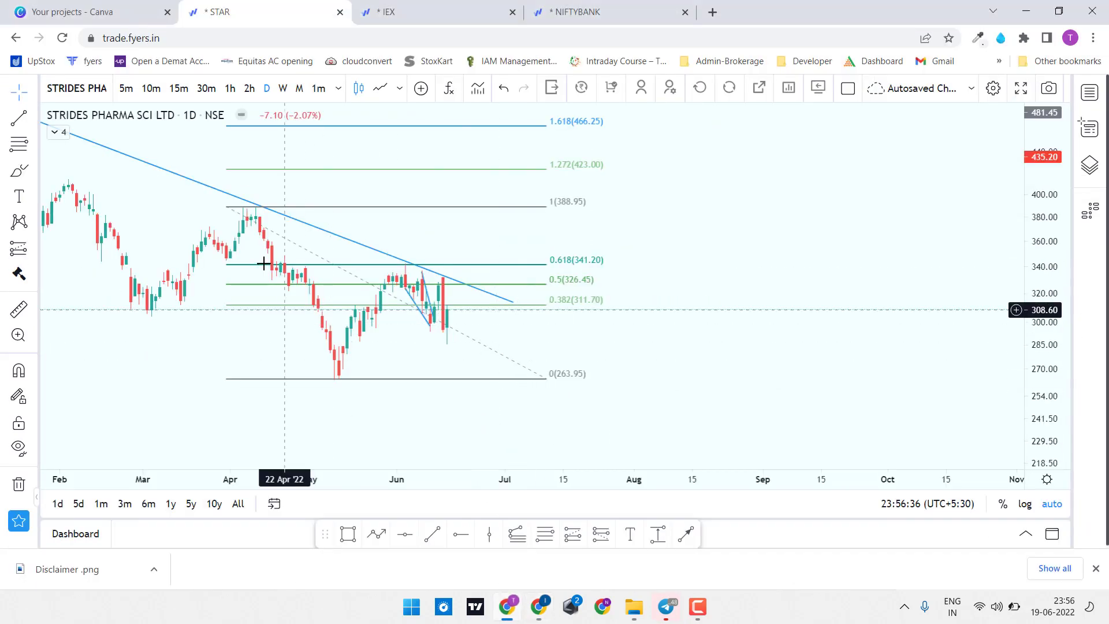
scroll(347, 260, "down", 5)
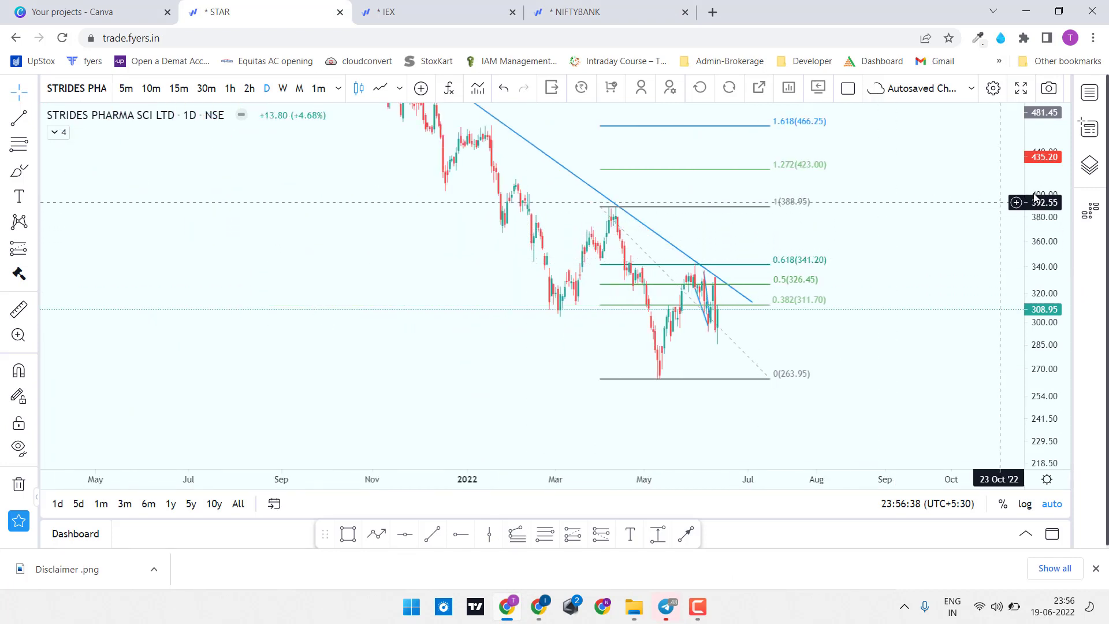
left_click_drag(1043, 231, 1045, 338)
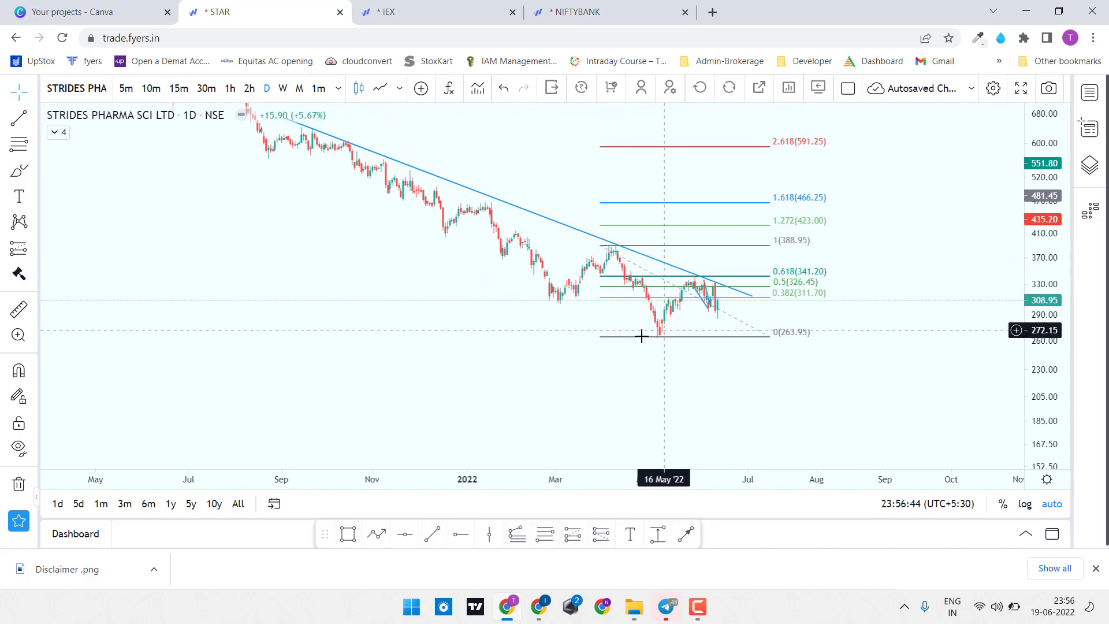
scroll(936, 378, "up", 2)
scroll(1046, 346, "up", 2)
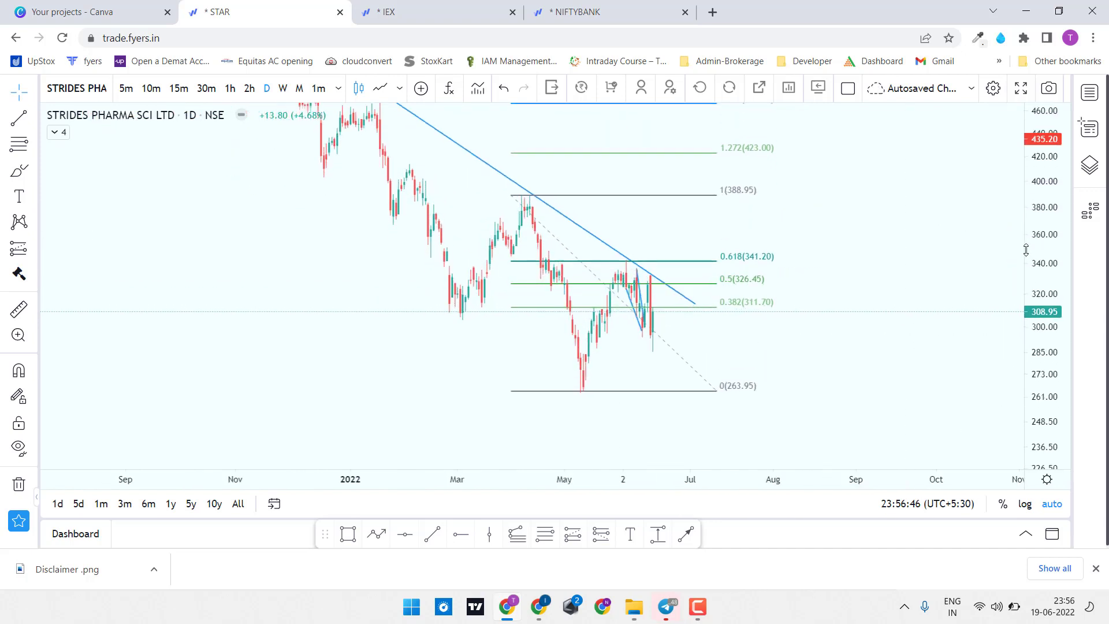
scroll(676, 346, "up", 4)
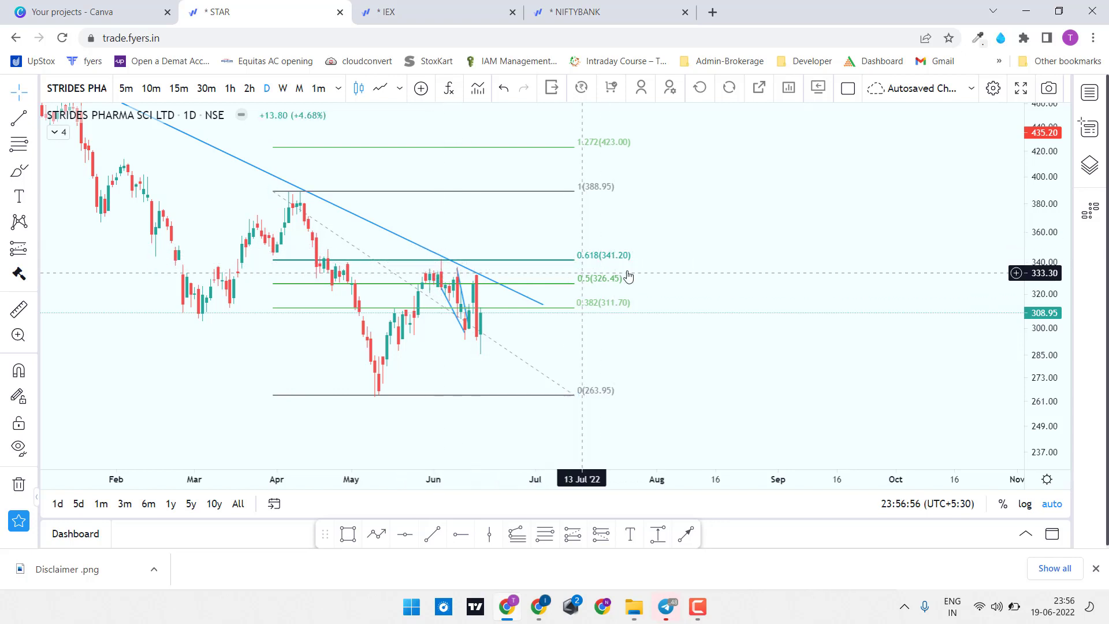
On the Indian Energy Exchange daily chart, draw a Fib Retracement from about 114.30 on 20 May '21 to about 151.30 on 21 Sep '21
left_click(419, 12)
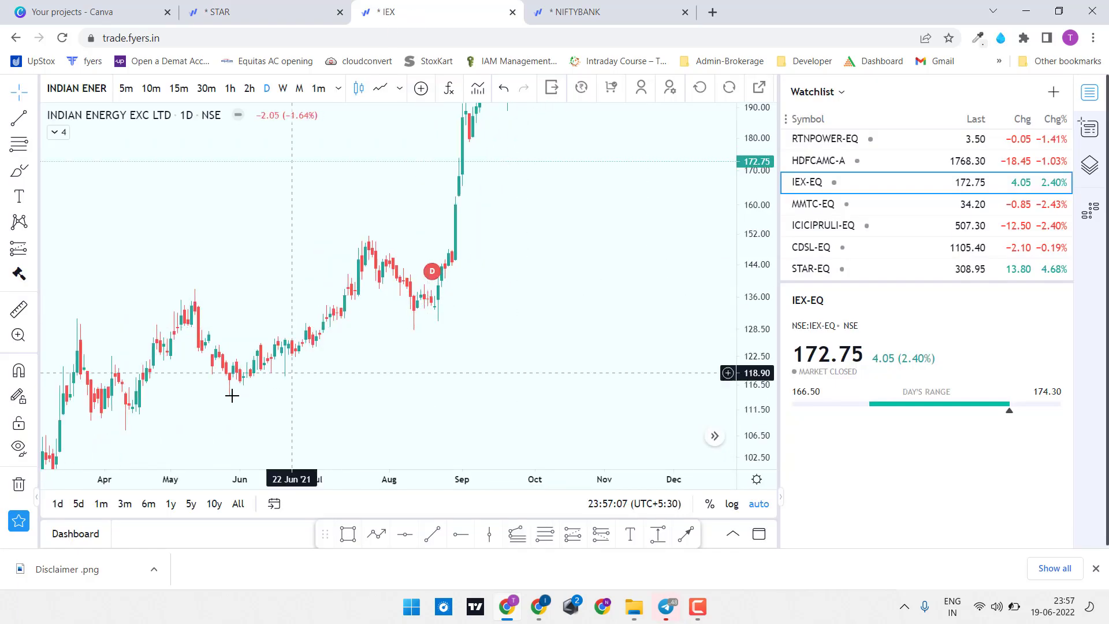
mouse_move(342, 390)
left_mouse_down()
mouse_move(372, 321)
mouse_move(403, 301)
left_mouse_up()
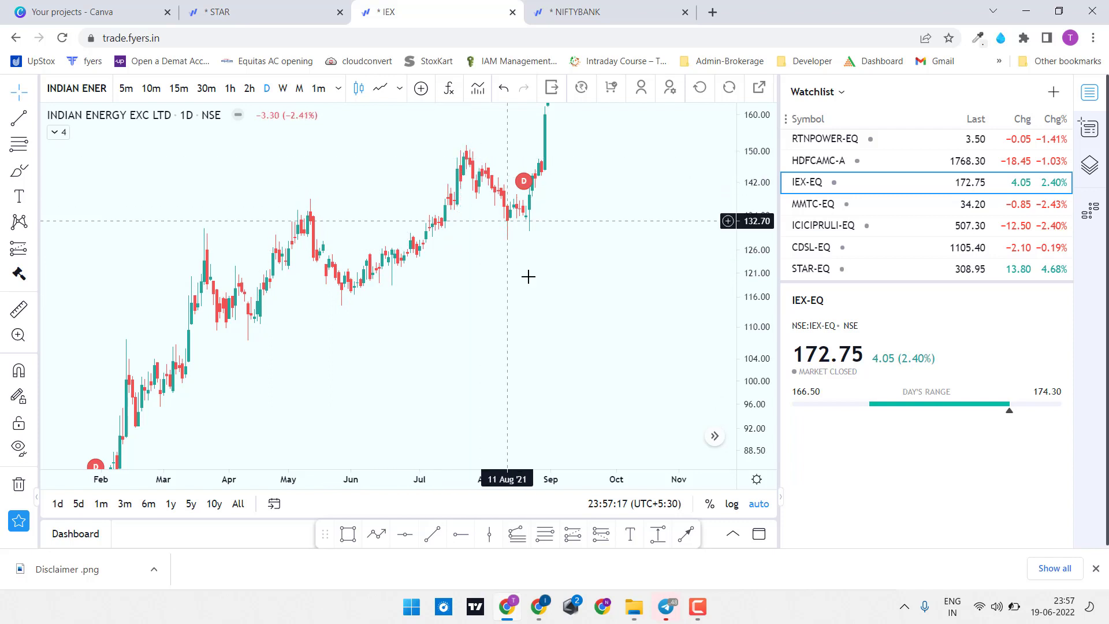
left_click_drag(486, 306, 430, 359)
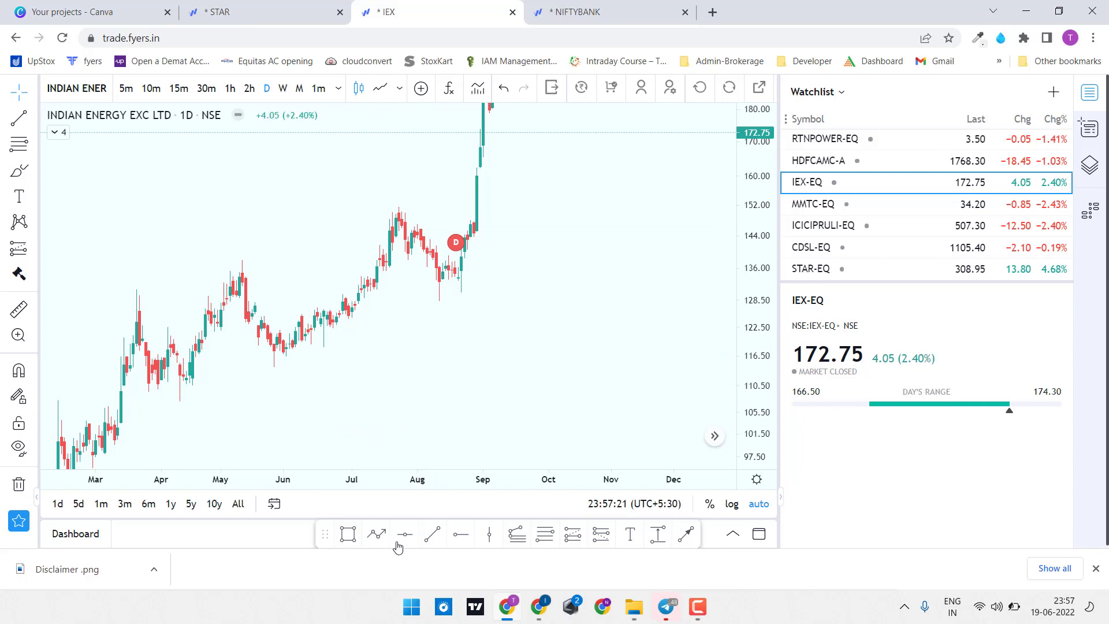
left_click(543, 535)
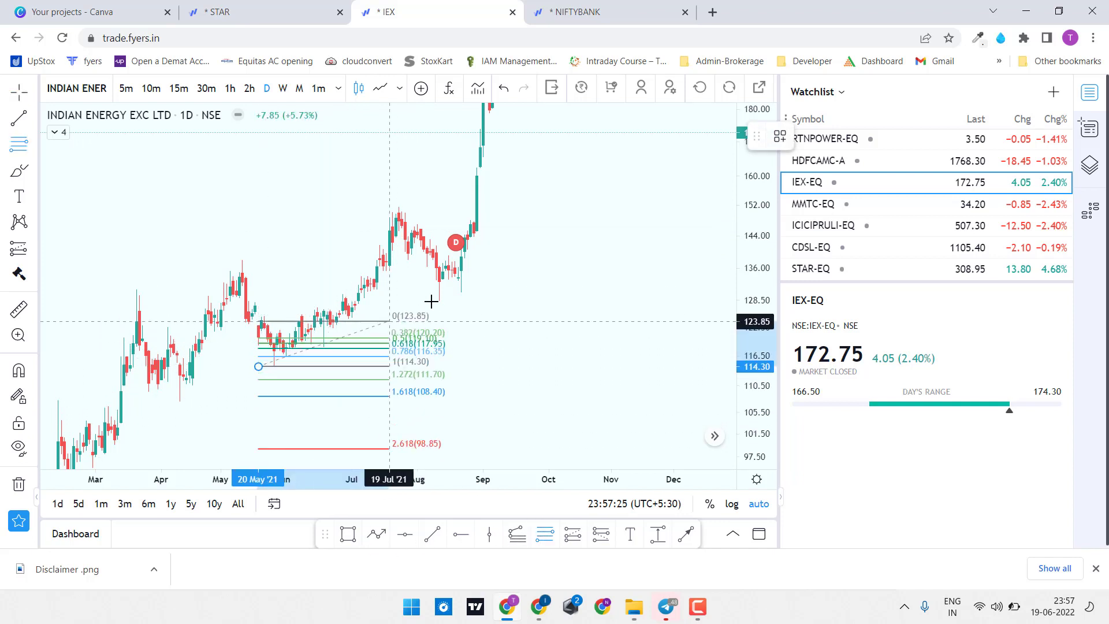
left_click(517, 205)
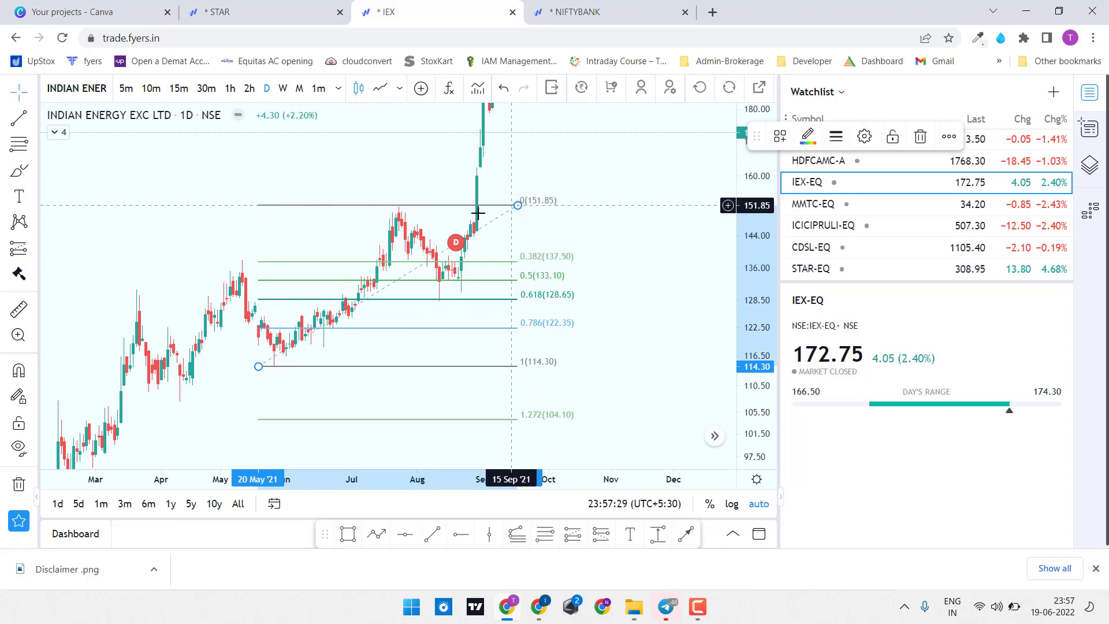
left_click_drag(522, 208, 524, 207)
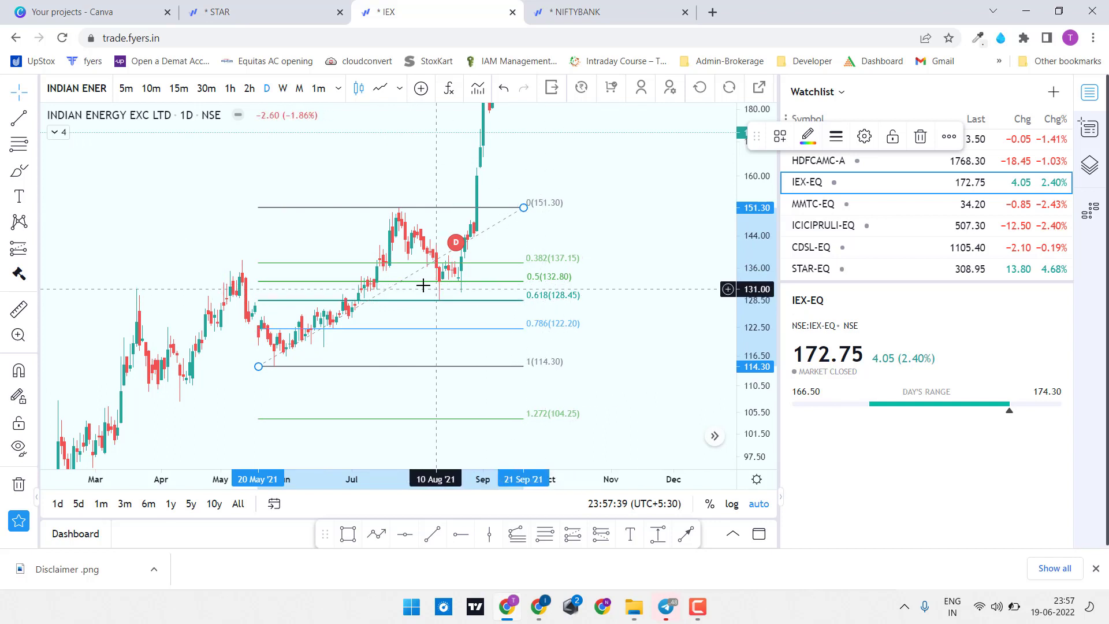
left_click_drag(611, 210, 592, 346)
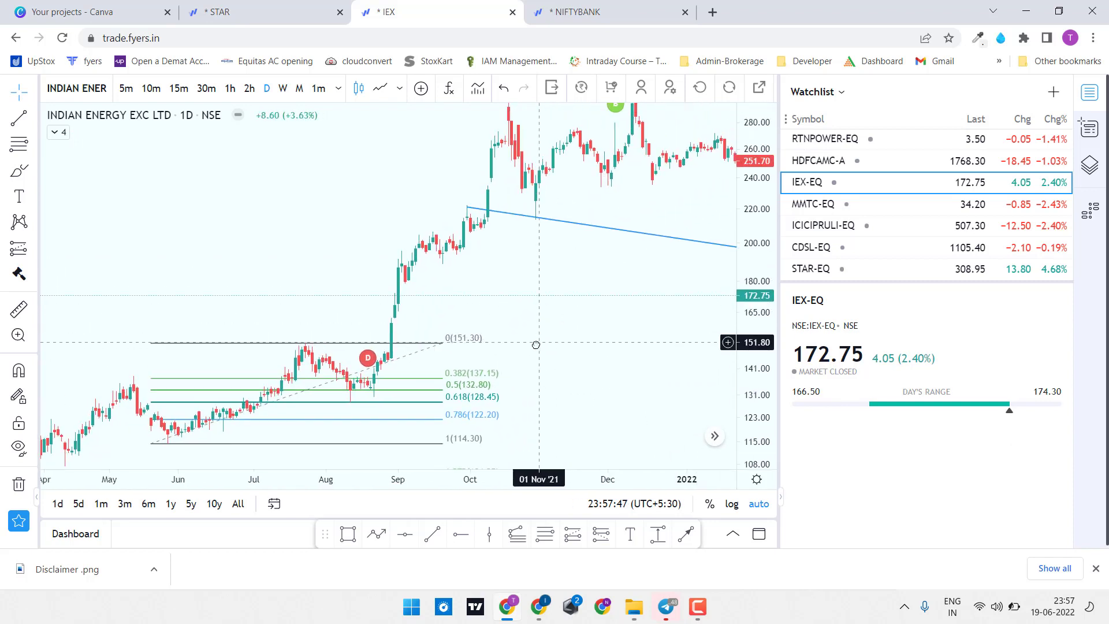
On the NIFTY BANK weekly chart, draw a Fib Retracement from about 41,881 on 27 Sep '21 to about 33,971 on 2 May '22
left_click(575, 7)
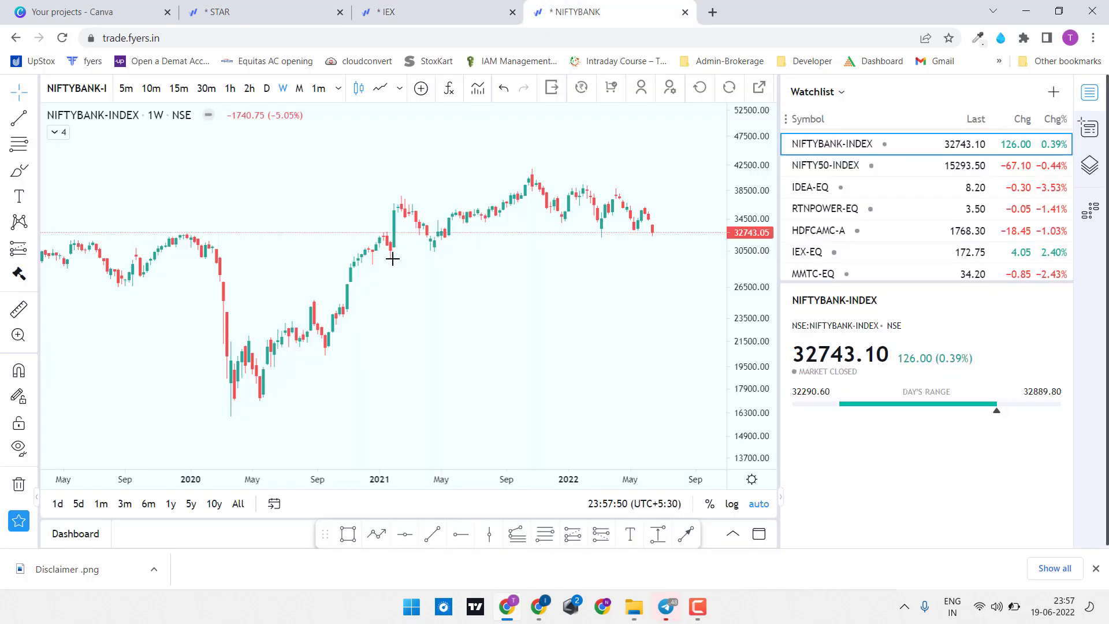
scroll(404, 324, "down", 1)
scroll(498, 331, "down", 1)
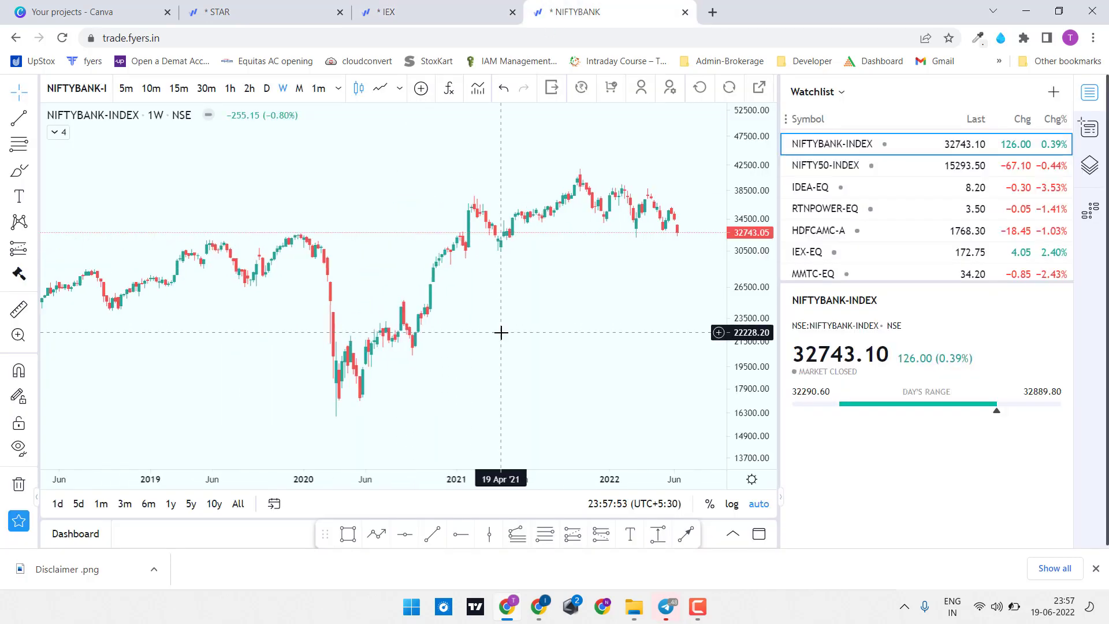
scroll(501, 332, "down", 2)
scroll(555, 325, "up", 3)
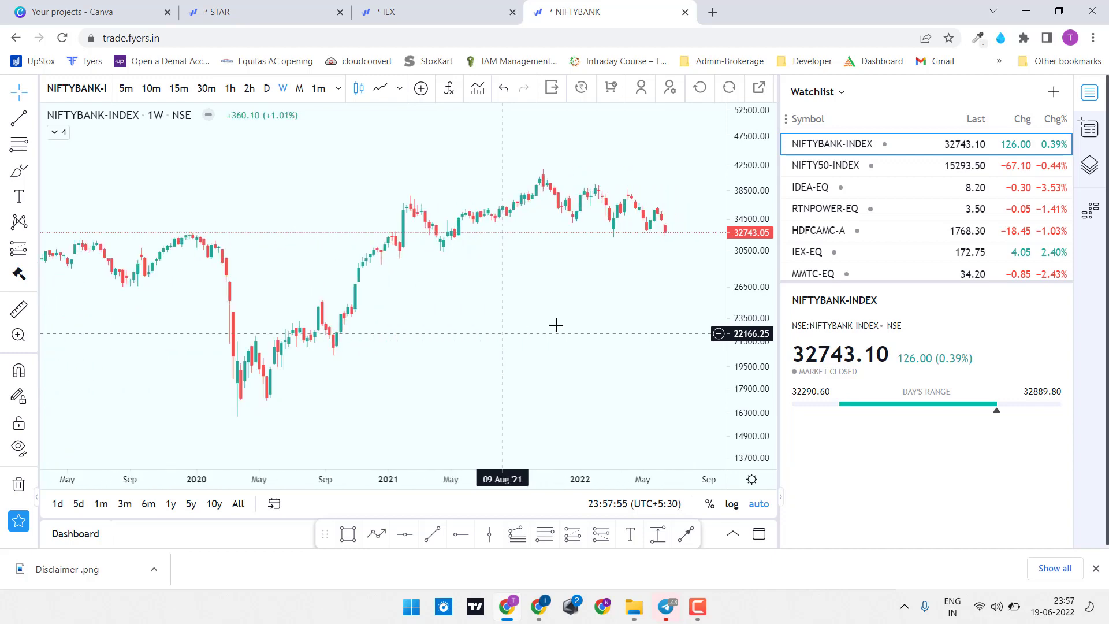
scroll(572, 272, "up", 3)
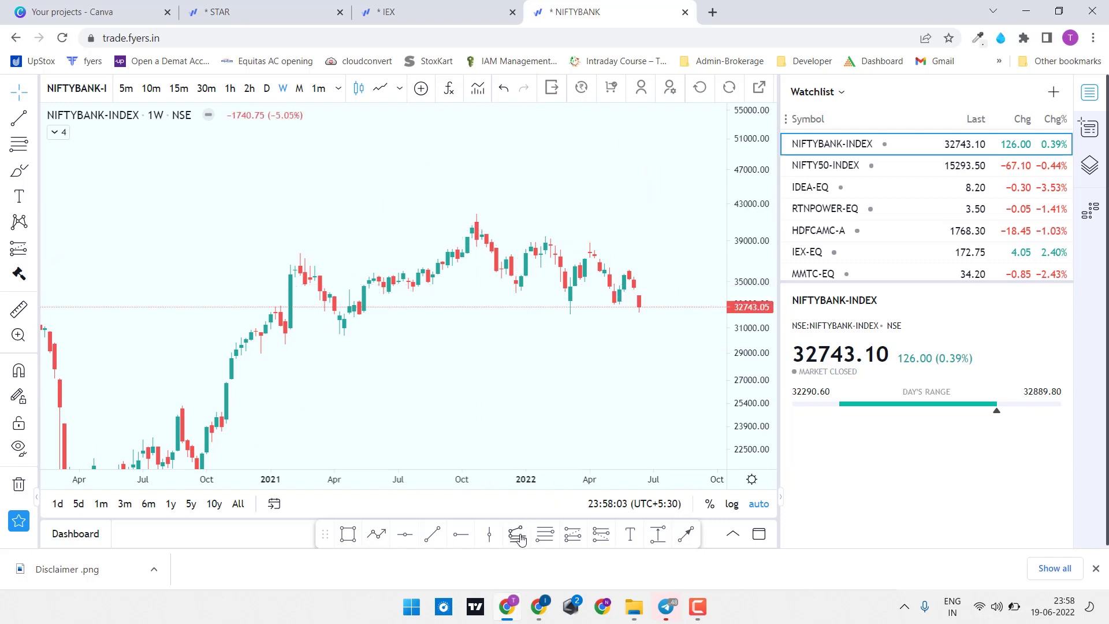
left_click(545, 533)
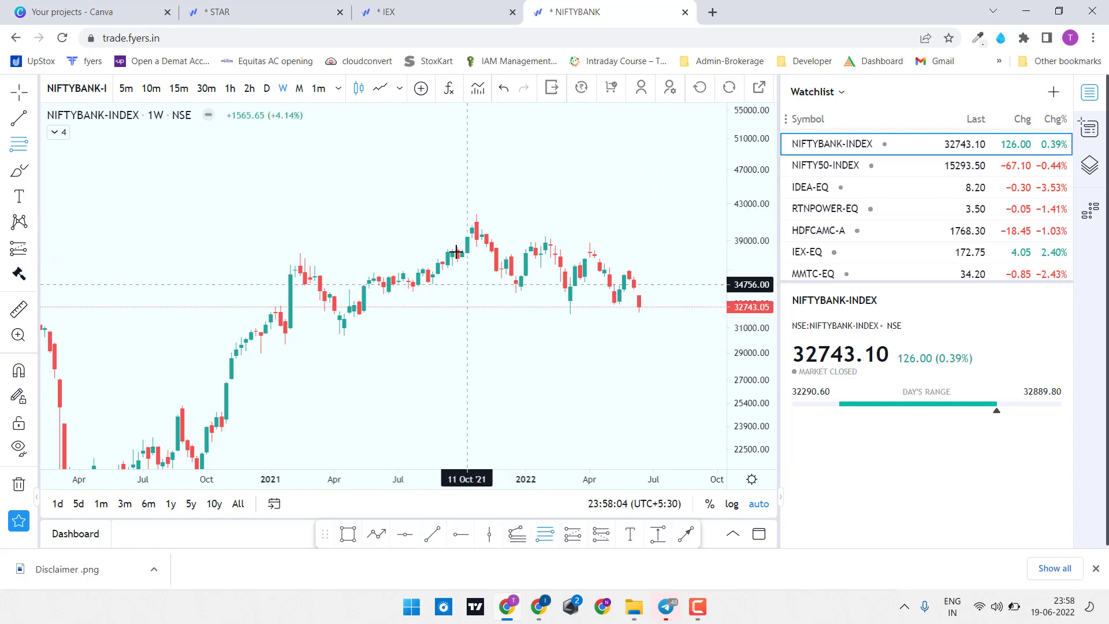
left_click(456, 213)
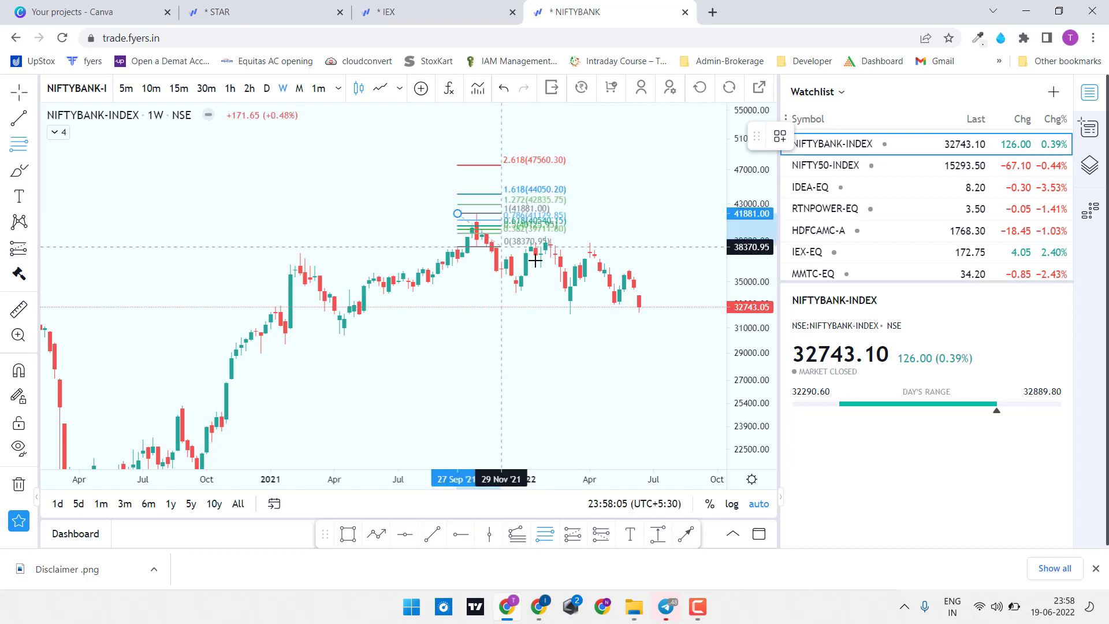
left_click(610, 295)
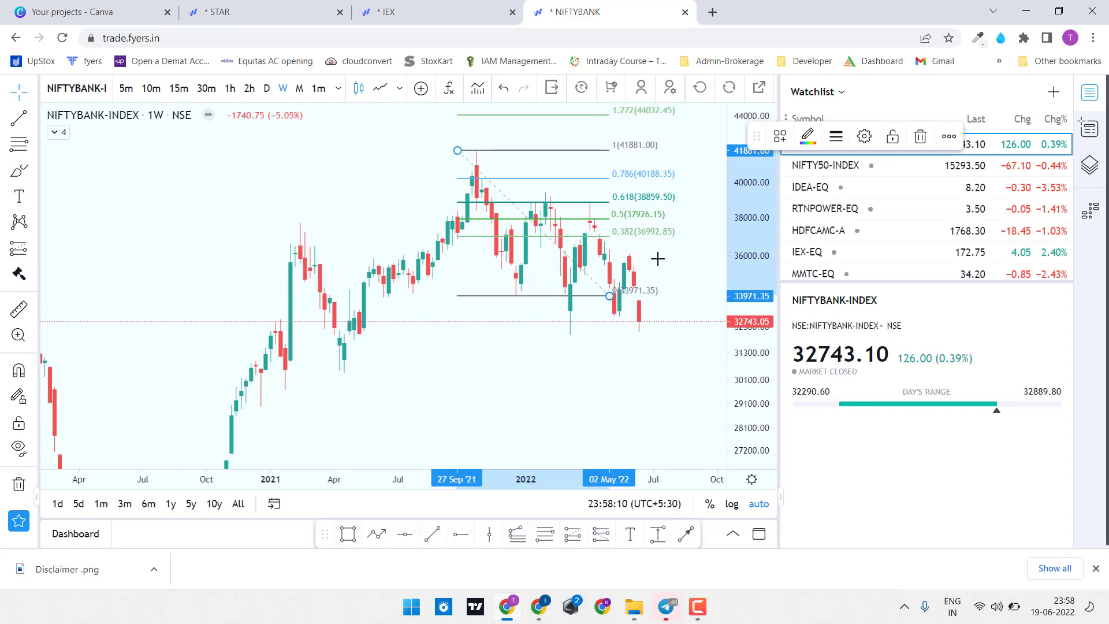
Examine the weekly downtrend retracement's 0.382, 0.5 and 0.618 levels against the 2022 price swings and the chart's earlier history
scroll(657, 258, "up", 3)
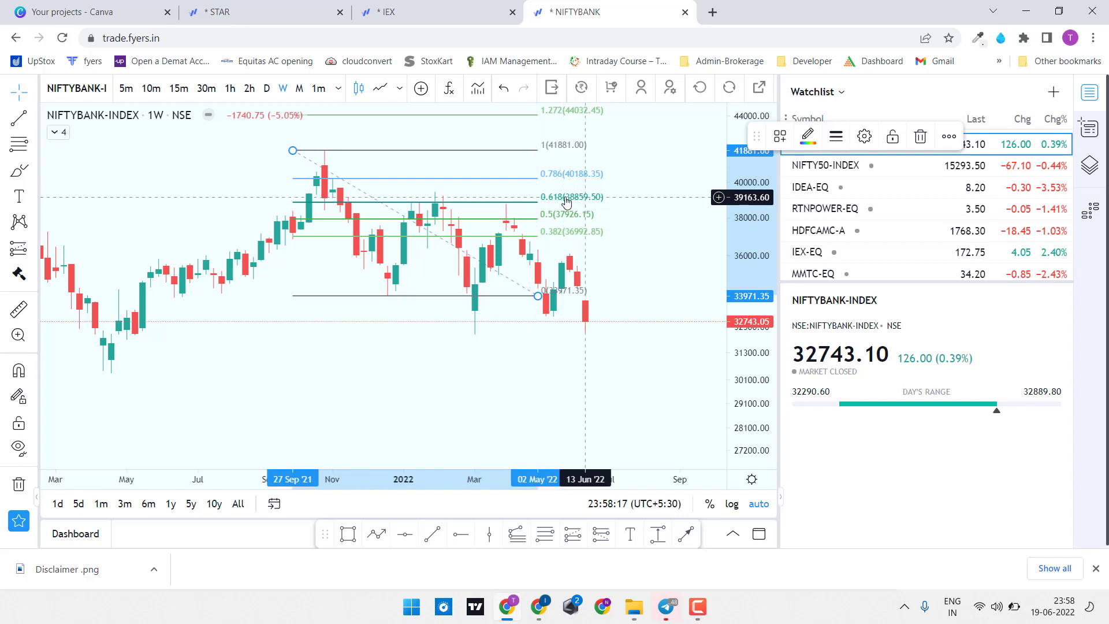
left_click_drag(490, 196, 532, 251)
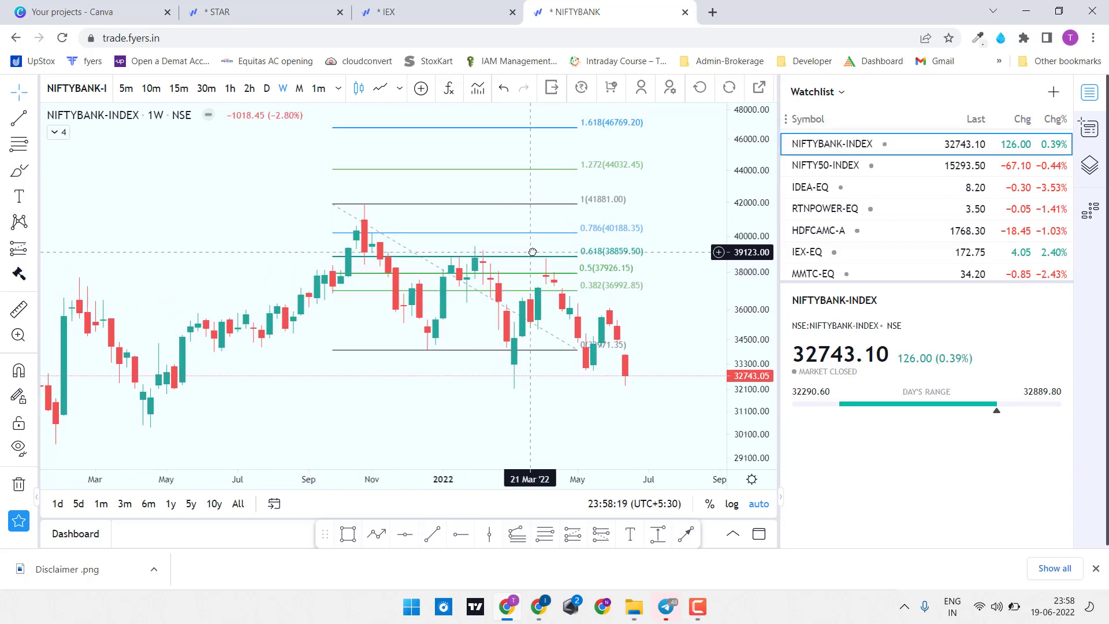
scroll(532, 251, "down", 3)
scroll(673, 349, "down", 5)
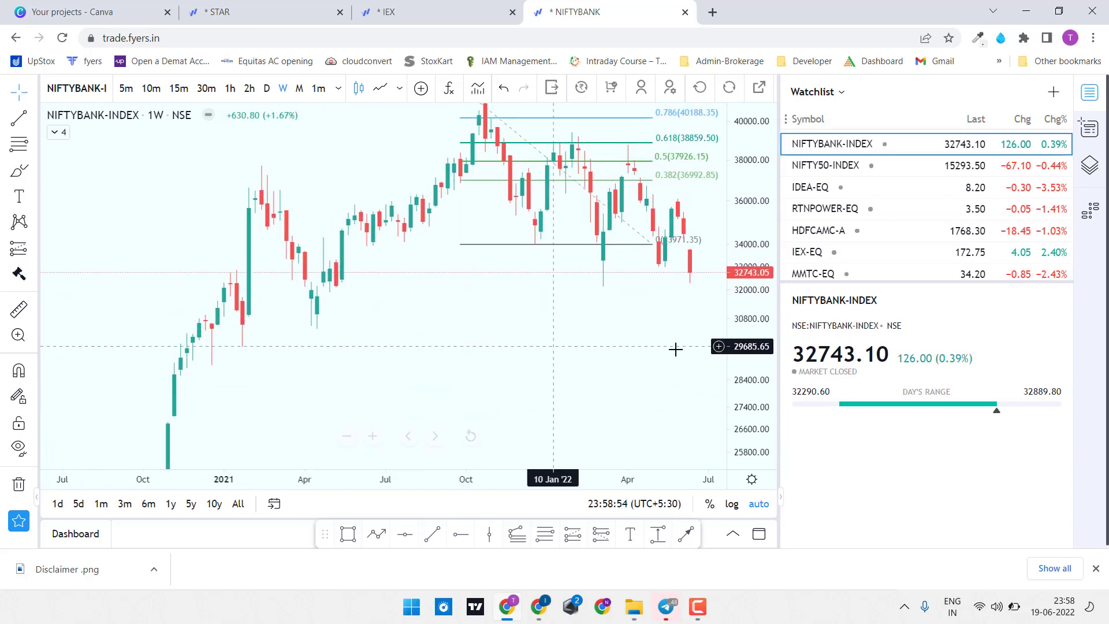
left_click_drag(756, 304, 754, 347)
scroll(495, 297, "down", 3)
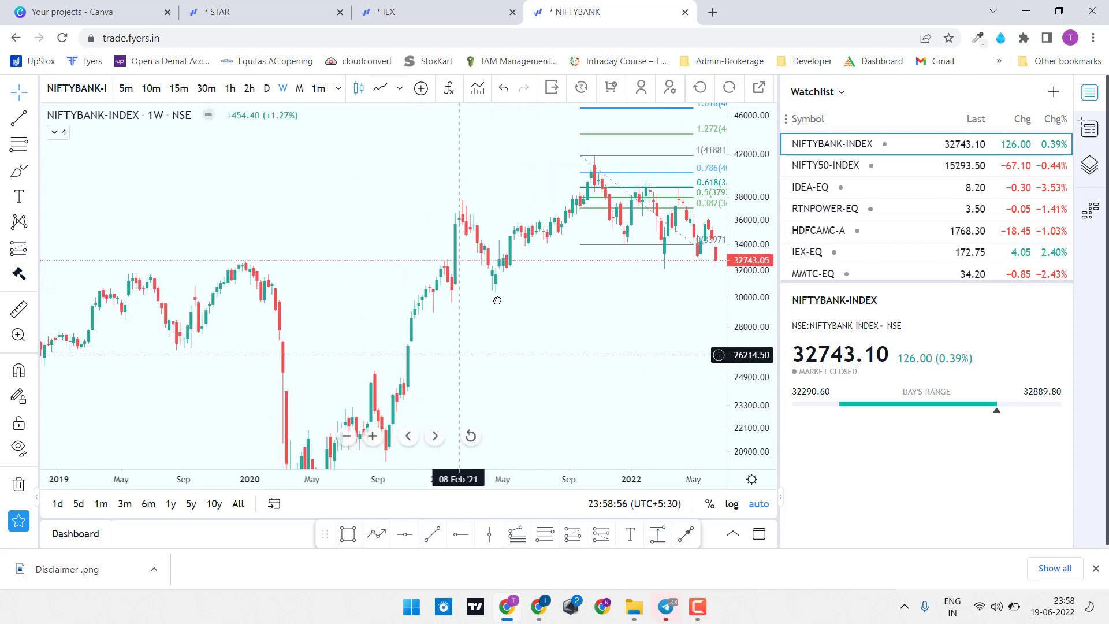
scroll(579, 352, "down", 2)
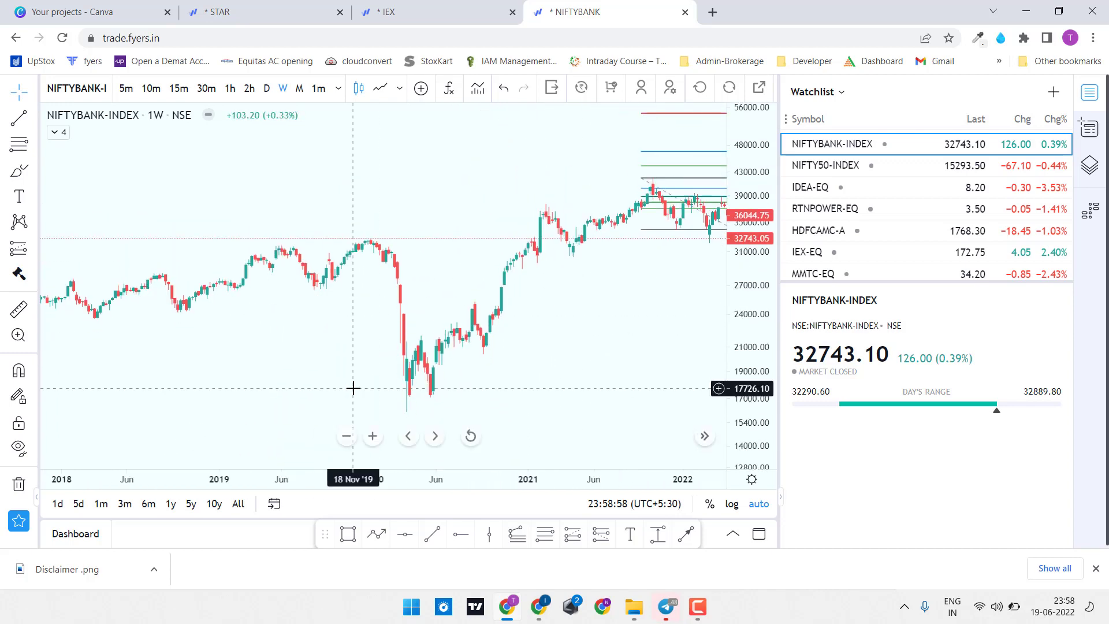
Set the NIFTY BANK chart to the 30-minute interval
type("30")
key("Return")
scroll(558, 320, "down", 1)
scroll(354, 282, "down", 3)
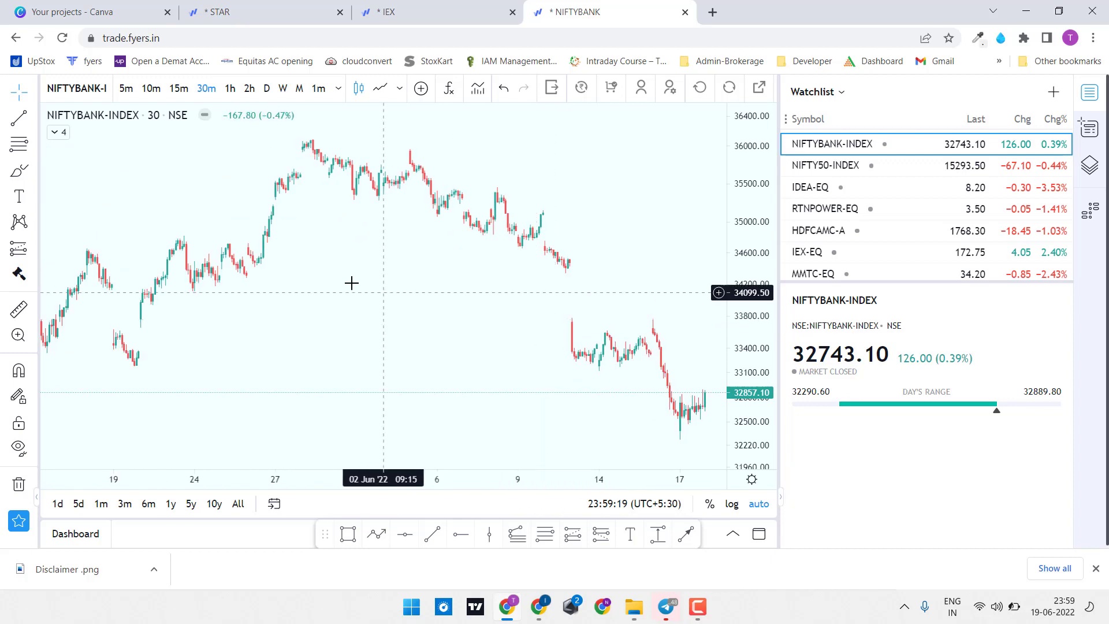
Draw a Fib Retracement from about 34,820 on 23 May '22 to about 34,112 on 26 May '22, moving its floating toolbar off the chart
left_click_drag(386, 282, 570, 316)
scroll(571, 315, "up", 2)
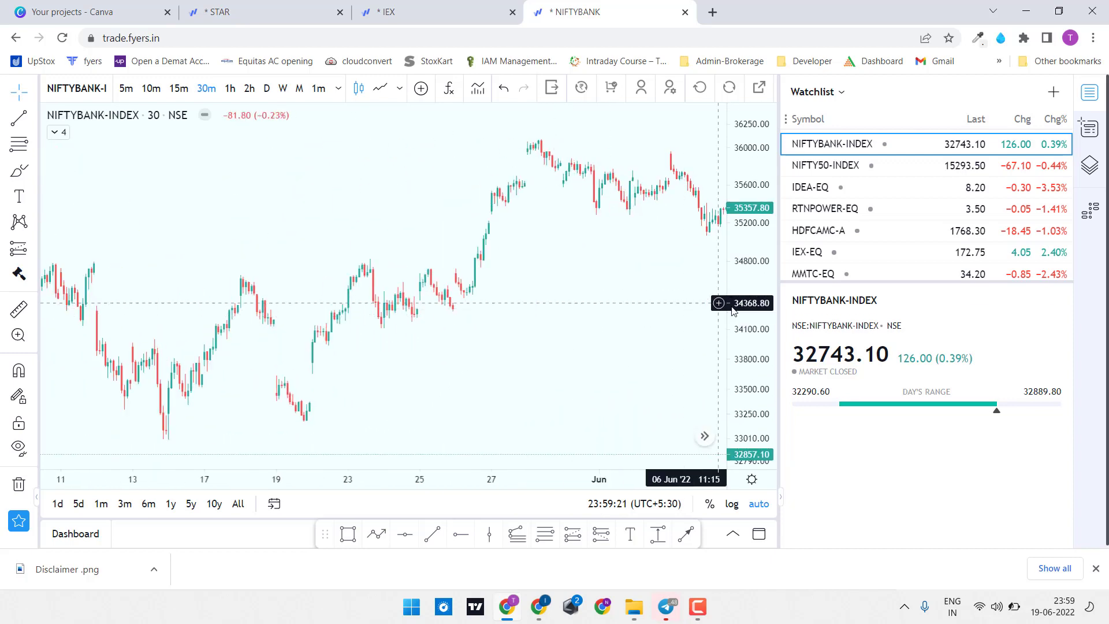
scroll(465, 327, "up", 3)
scroll(468, 330, "up", 3)
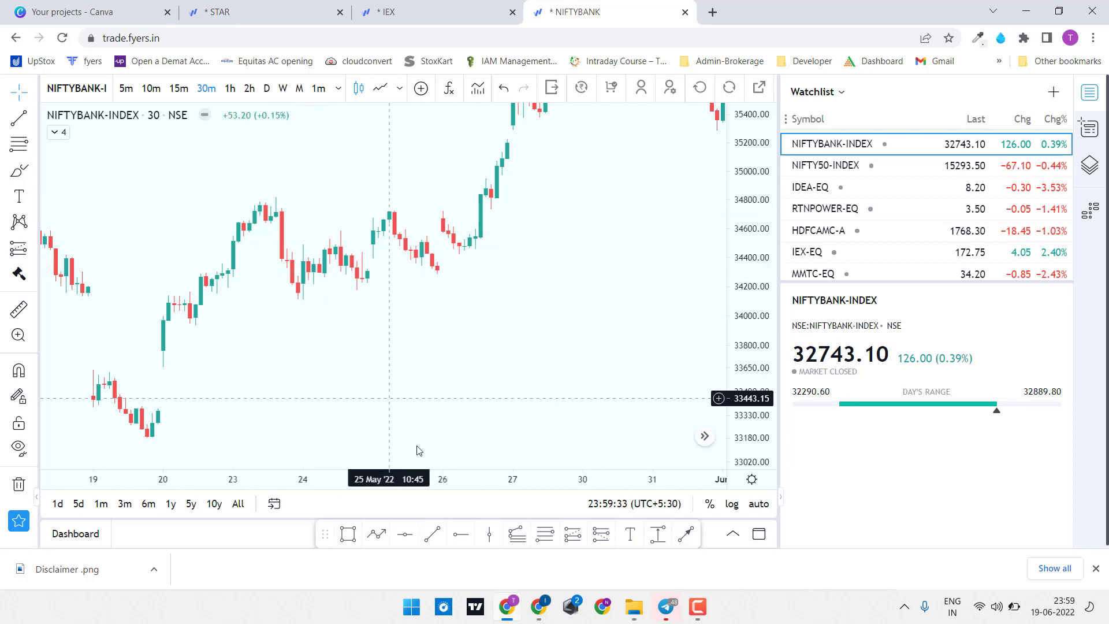
left_click(545, 533)
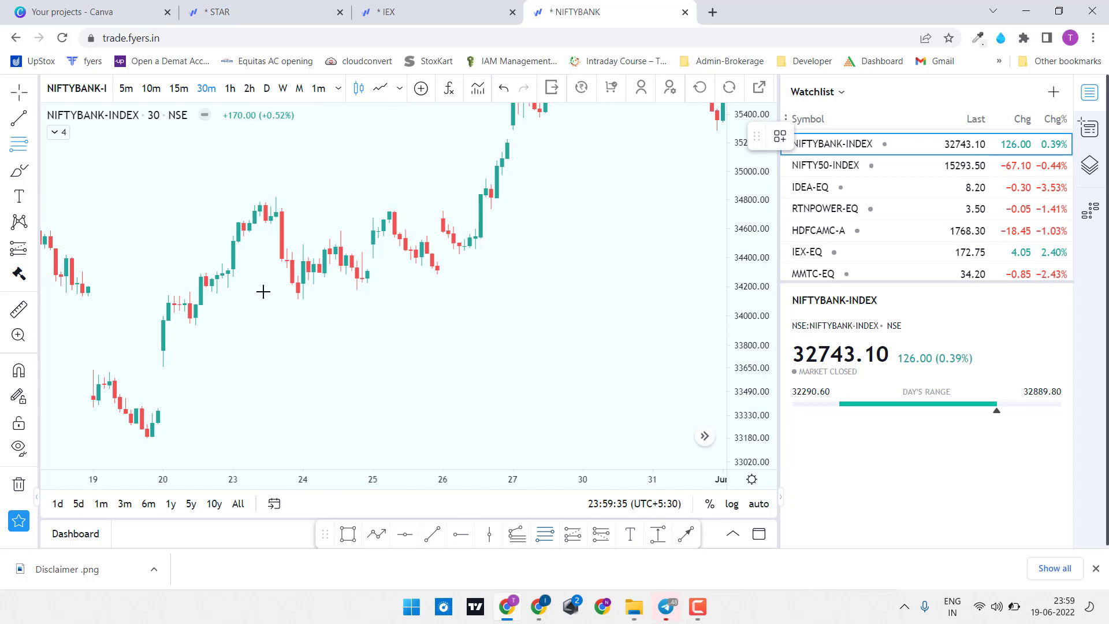
left_click(243, 197)
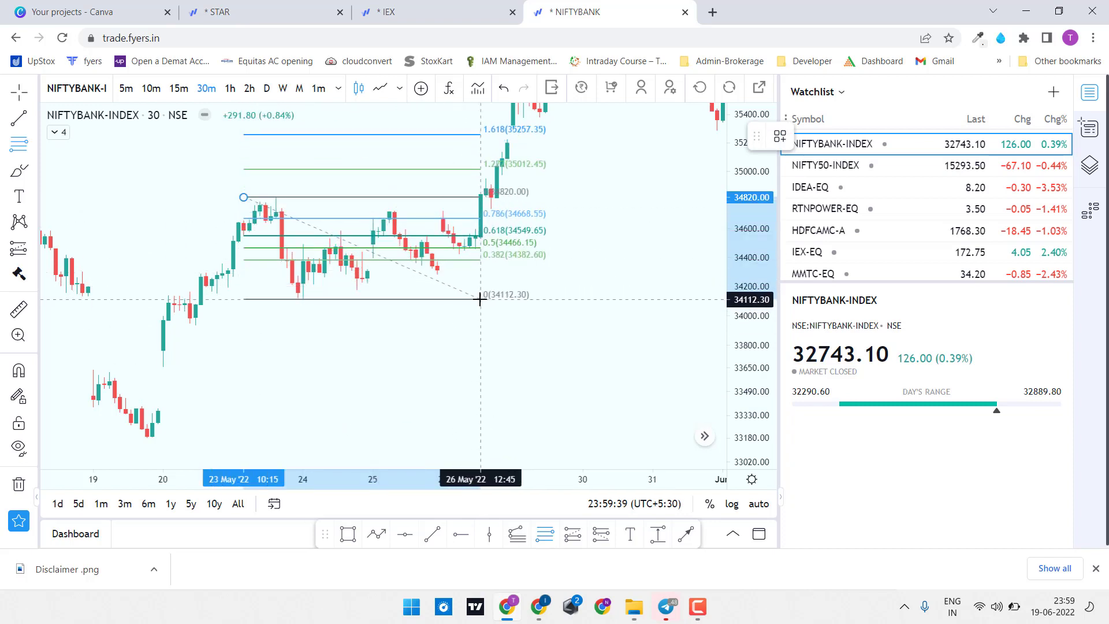
left_click(480, 299)
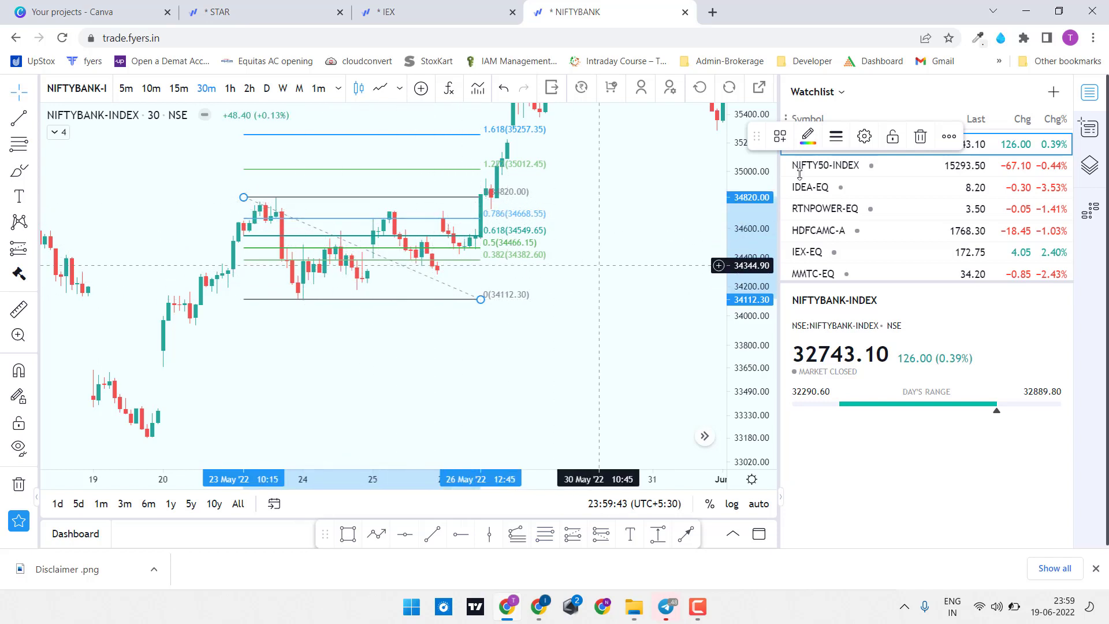
left_click_drag(756, 136, 788, 170)
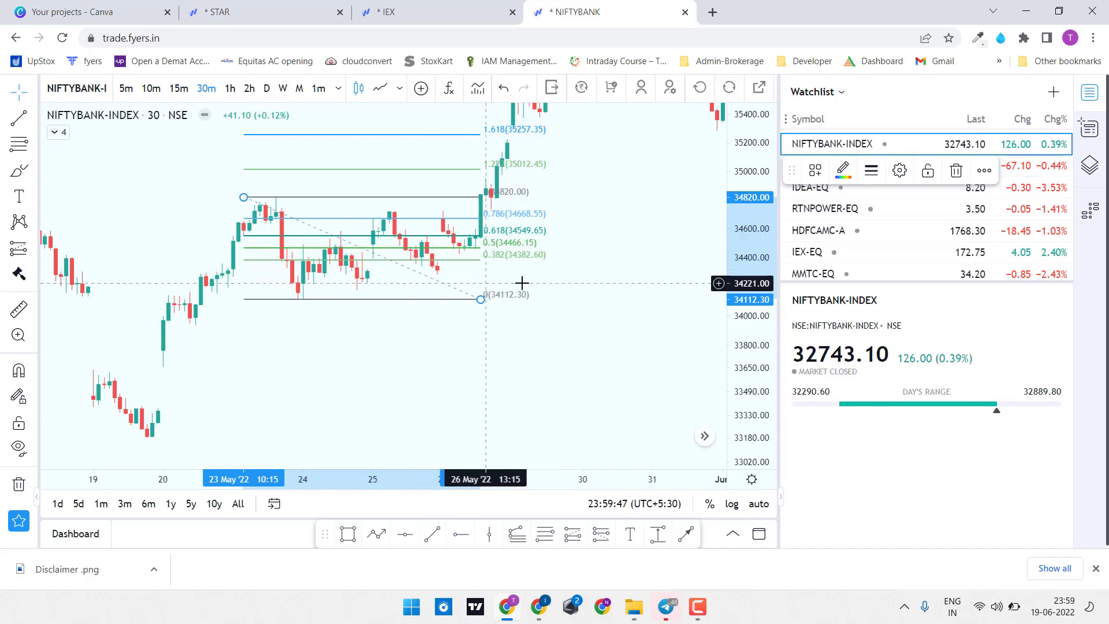
Examine how the 24 to 26 May price swings relate to the 30-minute retracement's 0.382, 0.5, 0.618 and 0.786 levels
scroll(497, 264, "down", 1)
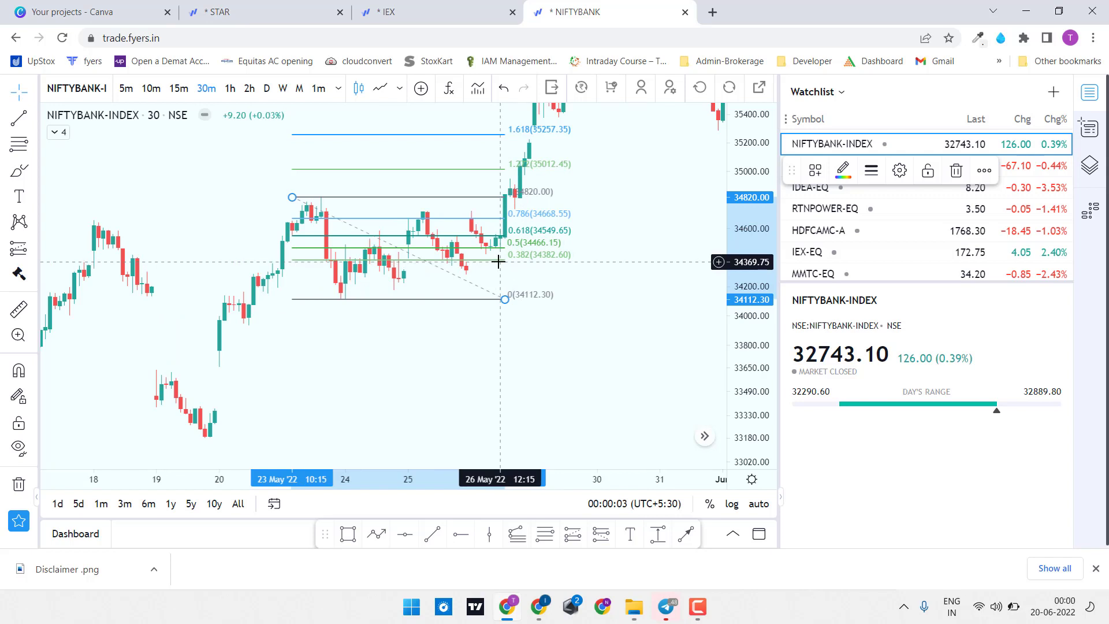
left_click(396, 362)
left_click_drag(397, 362, 403, 368)
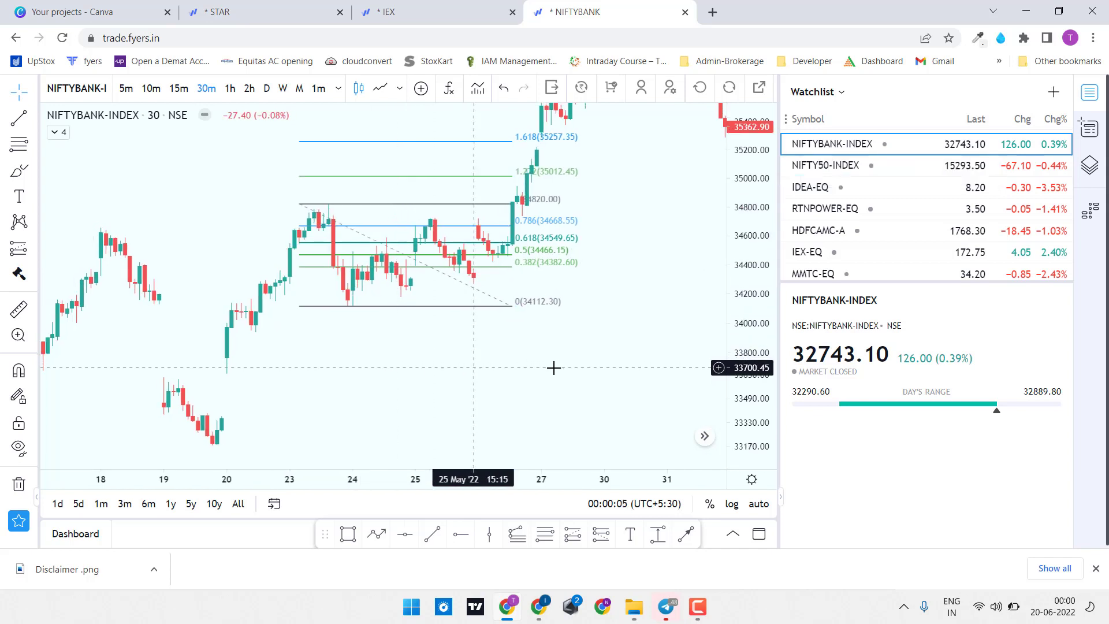
left_click_drag(554, 367, 508, 309)
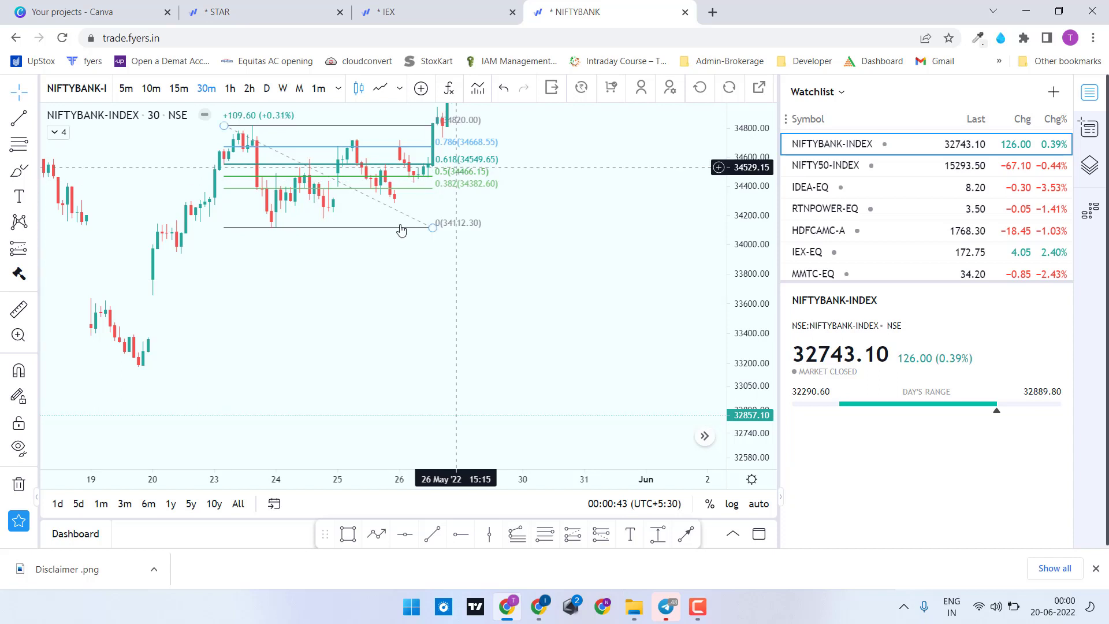
left_click_drag(389, 296, 423, 339)
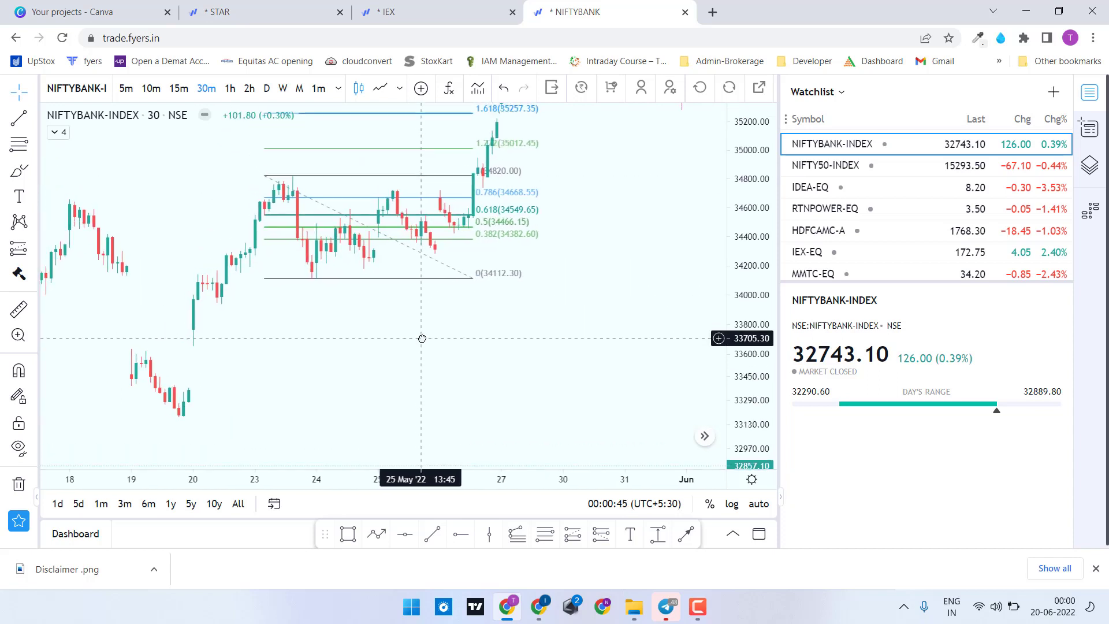